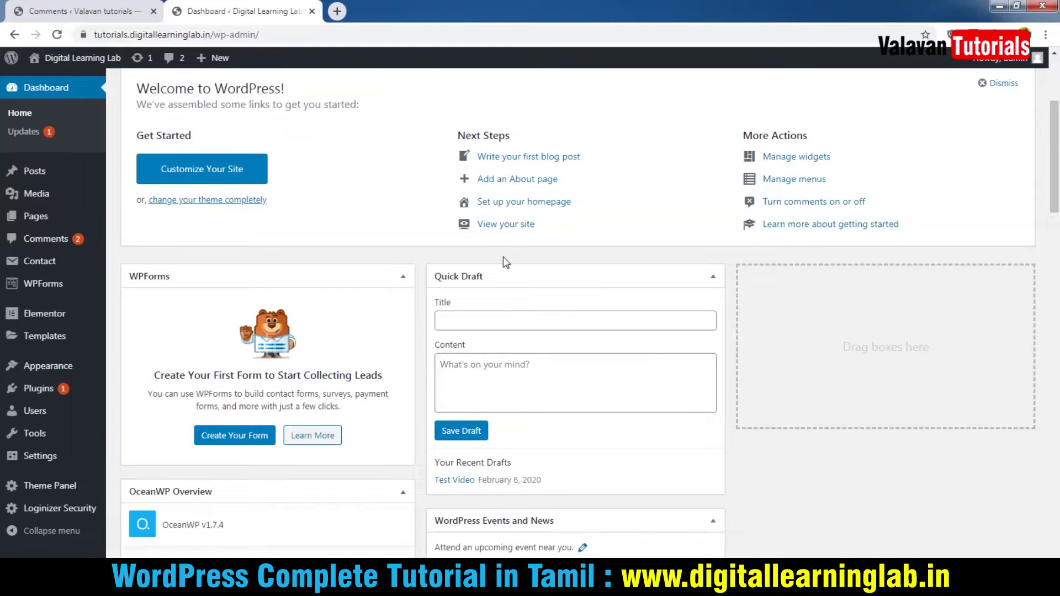
# - View the digitallearninglab.in public site in a new browser tab, then close it
pyautogui.click(336, 11)
pyautogui.write('digi')
pyautogui.press('Return')
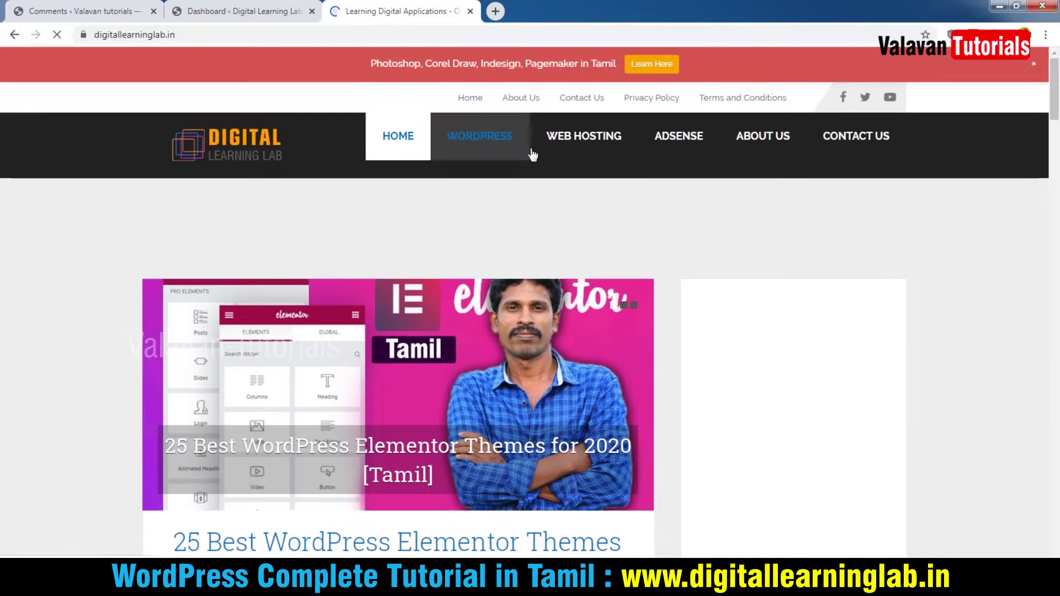
pyautogui.scroll(-1, 552, 298)
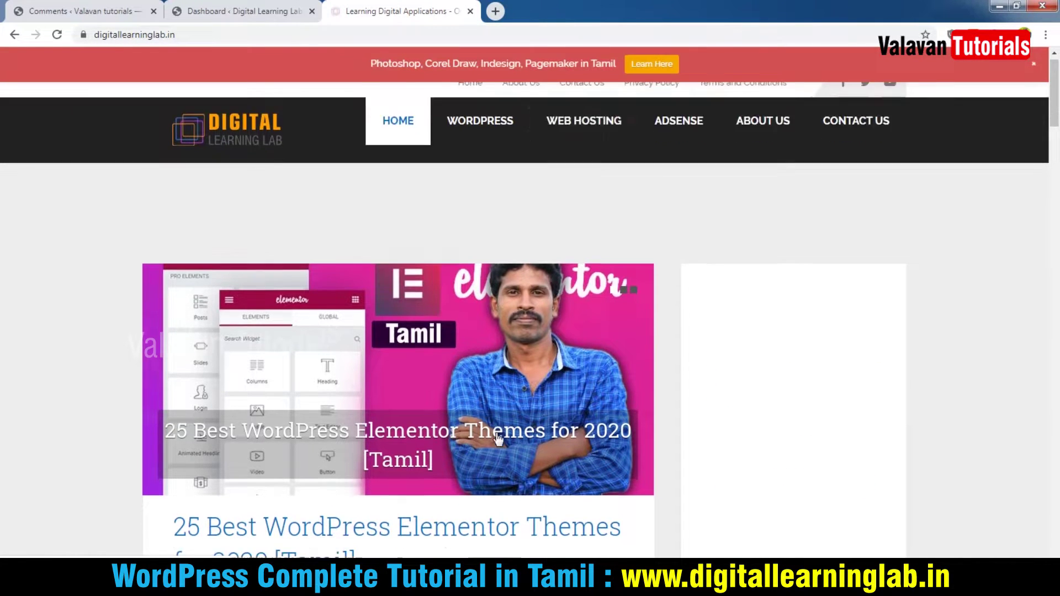
pyautogui.scroll(1, 496, 409)
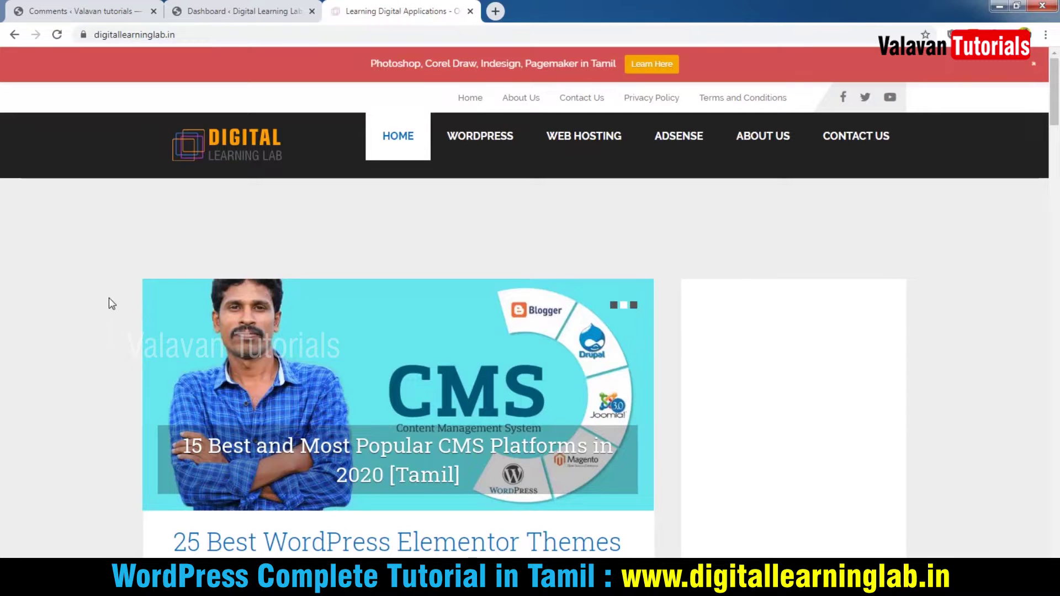
pyautogui.click(470, 11)
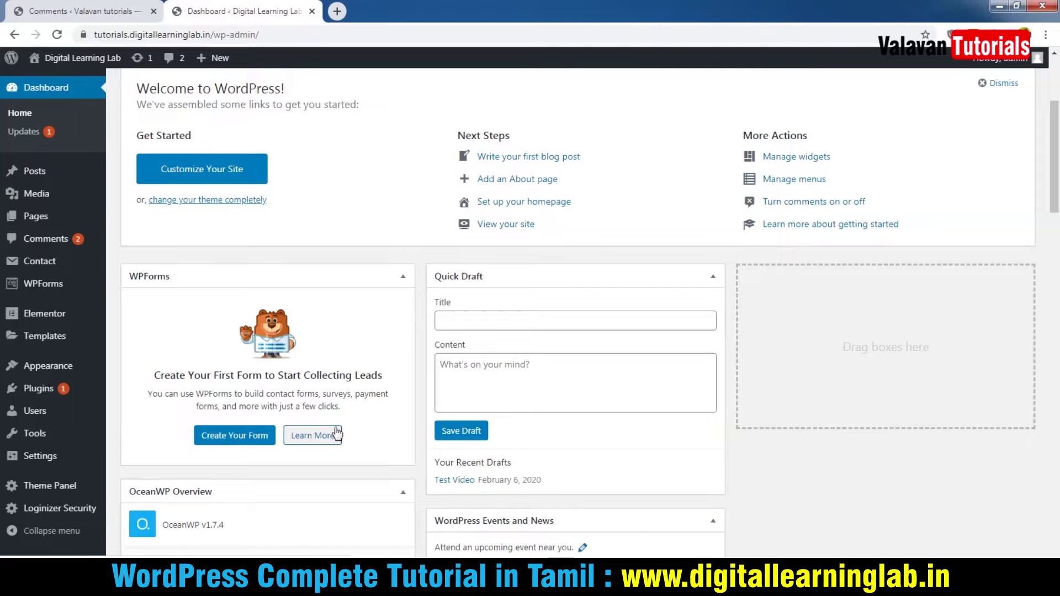
# - Go from the Plugins list to the Dashboard > Updates page
pyautogui.moveTo(40, 393)
pyautogui.click(40, 393)
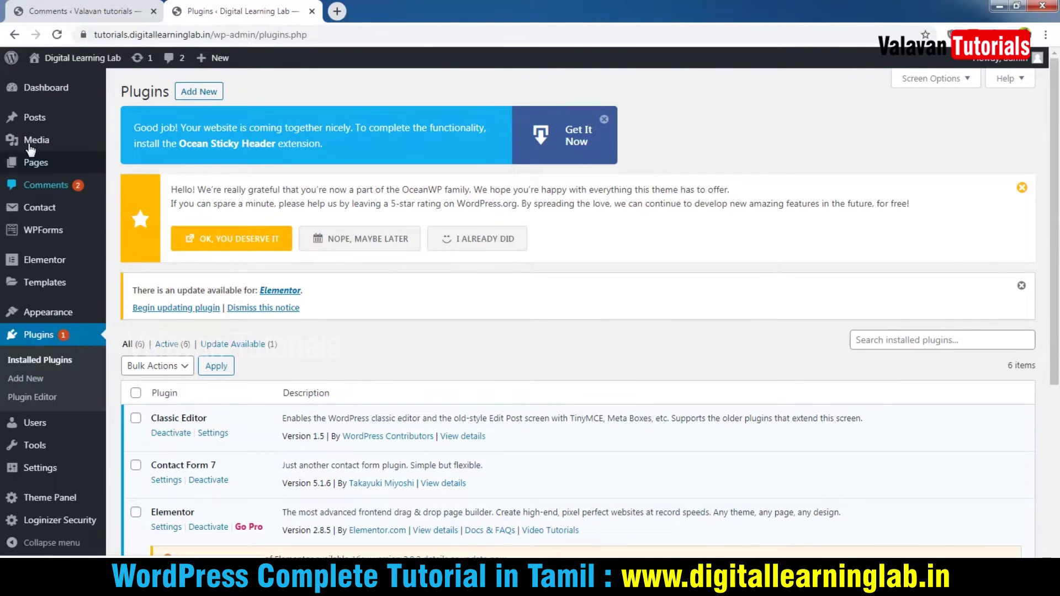
pyautogui.moveTo(48, 91)
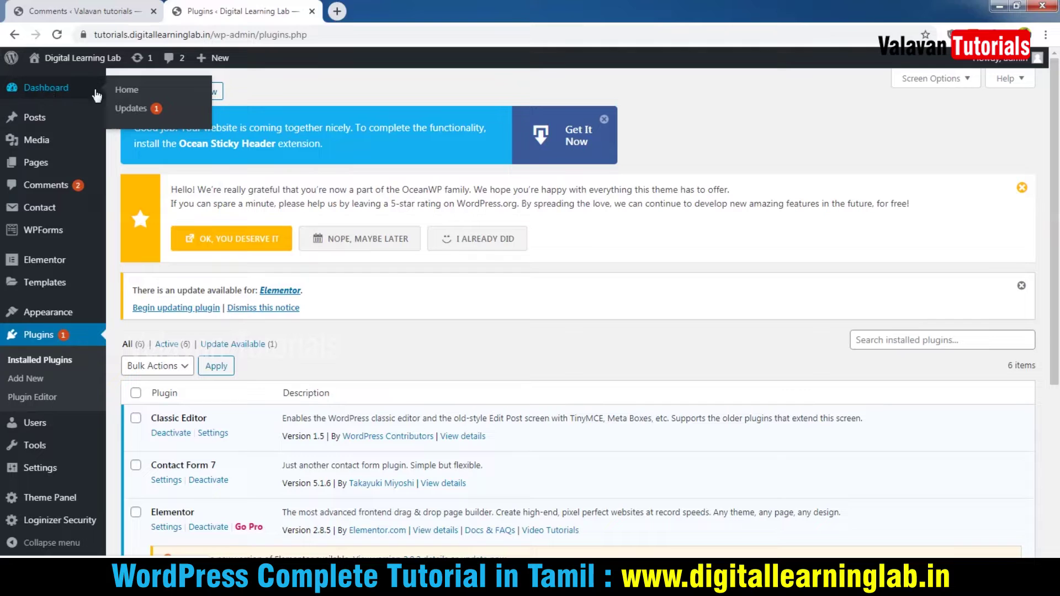
pyautogui.click(131, 109)
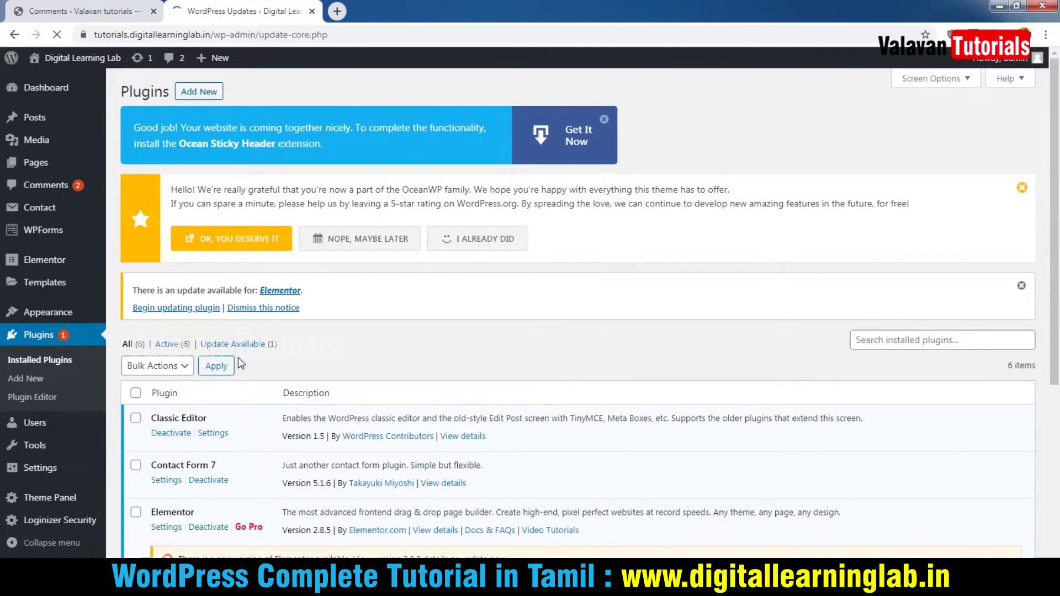
pyautogui.scroll(-3, 247, 344)
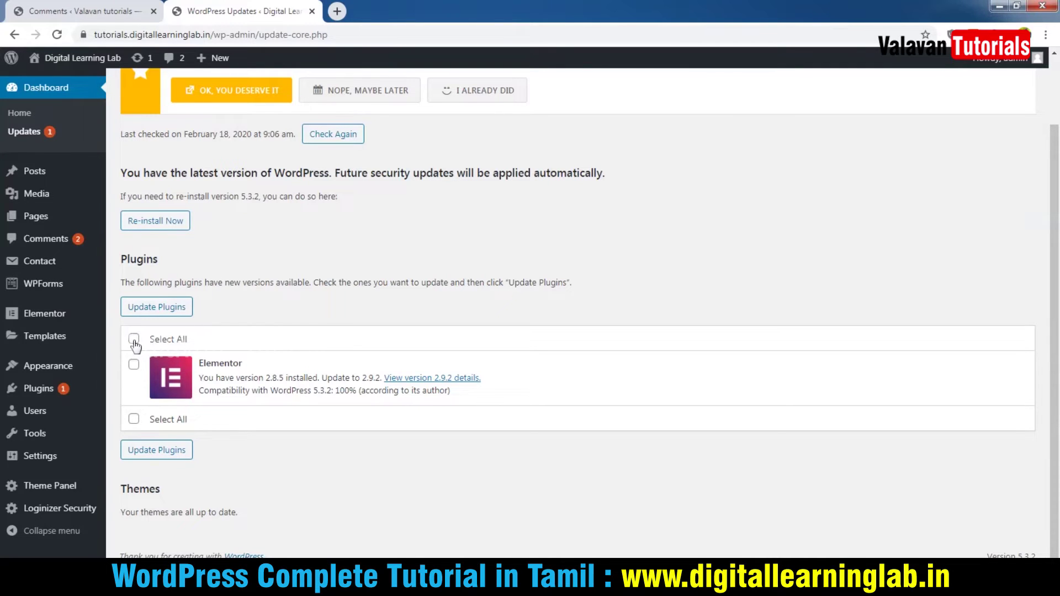
pyautogui.scroll(3, 279, 320)
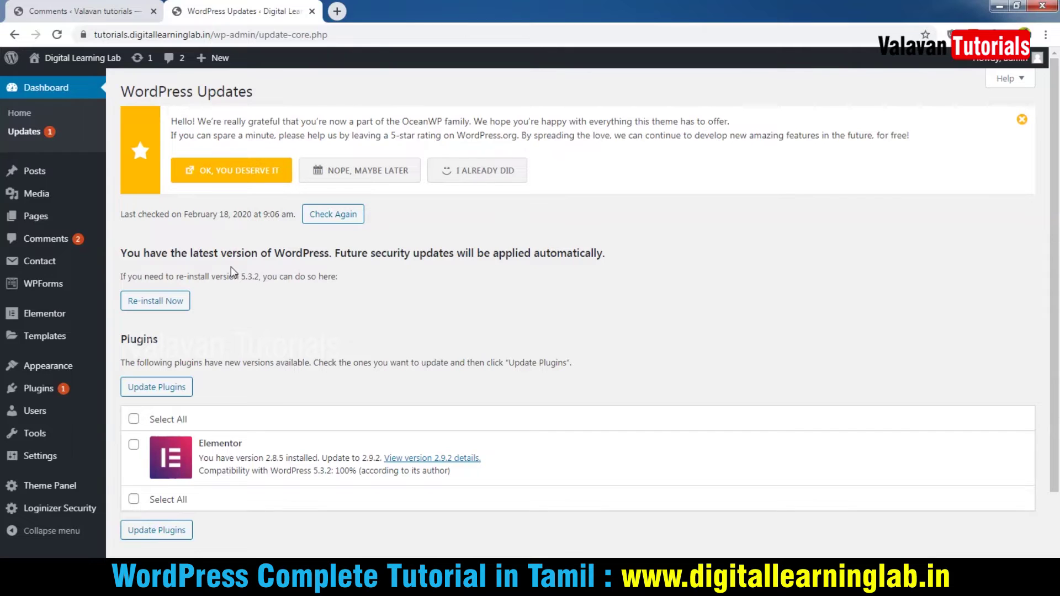
# - Note the WordPress version 5.3.2 and tick Select All for plugin updates, including Elementor
pyautogui.moveTo(242, 277); pyautogui.dragTo(260, 277)
pyautogui.click(277, 278)
pyautogui.scroll(-1, 312, 309)
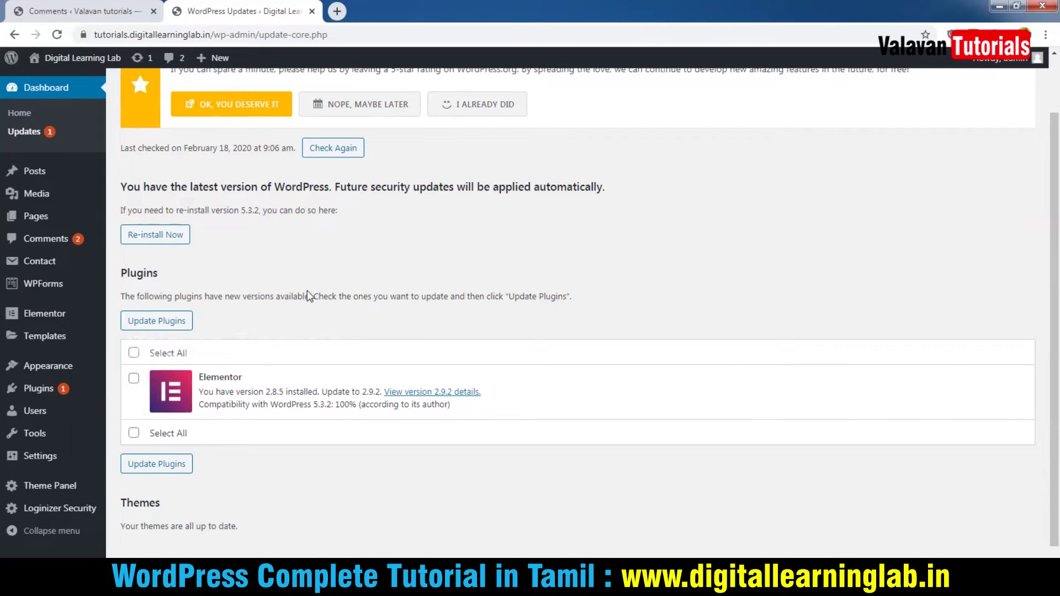
pyautogui.click(134, 353)
# - Run the Elementor 2.9.2 update, then return to the dashboard and open Comments
pyautogui.click(158, 326)
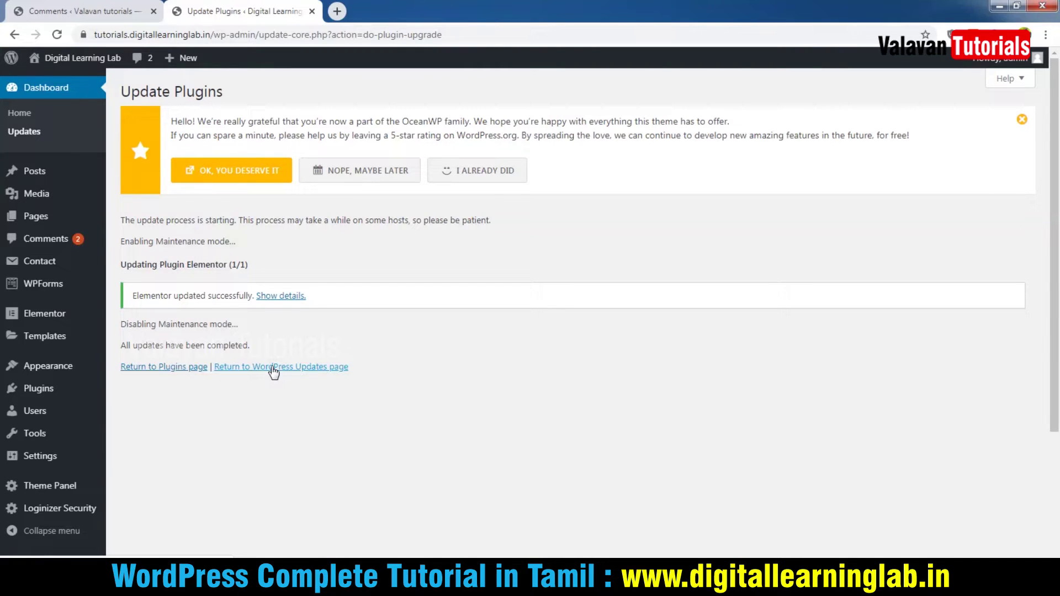
pyautogui.click(33, 90)
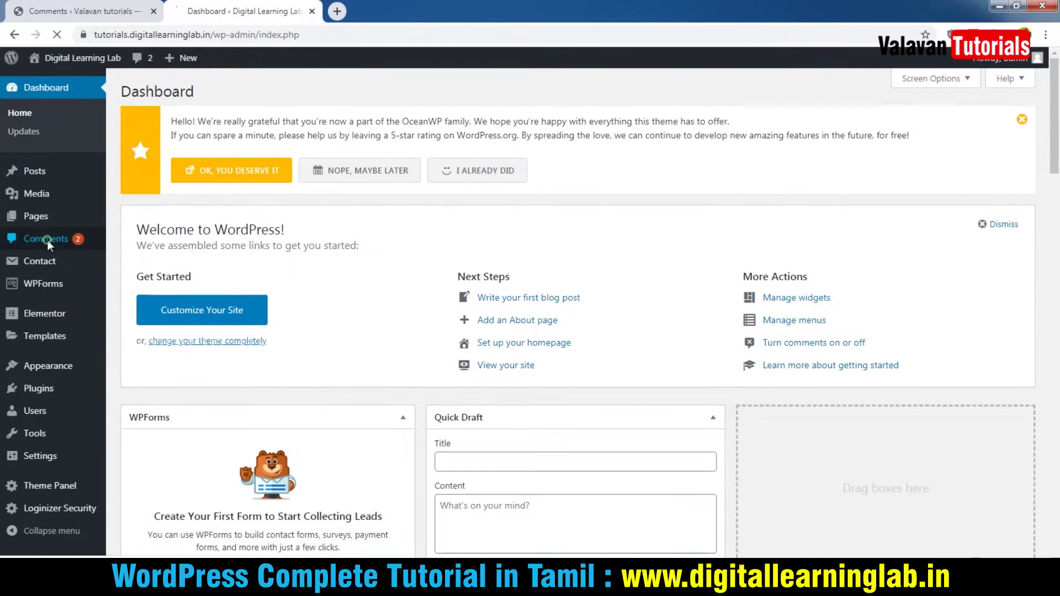
pyautogui.click(48, 239)
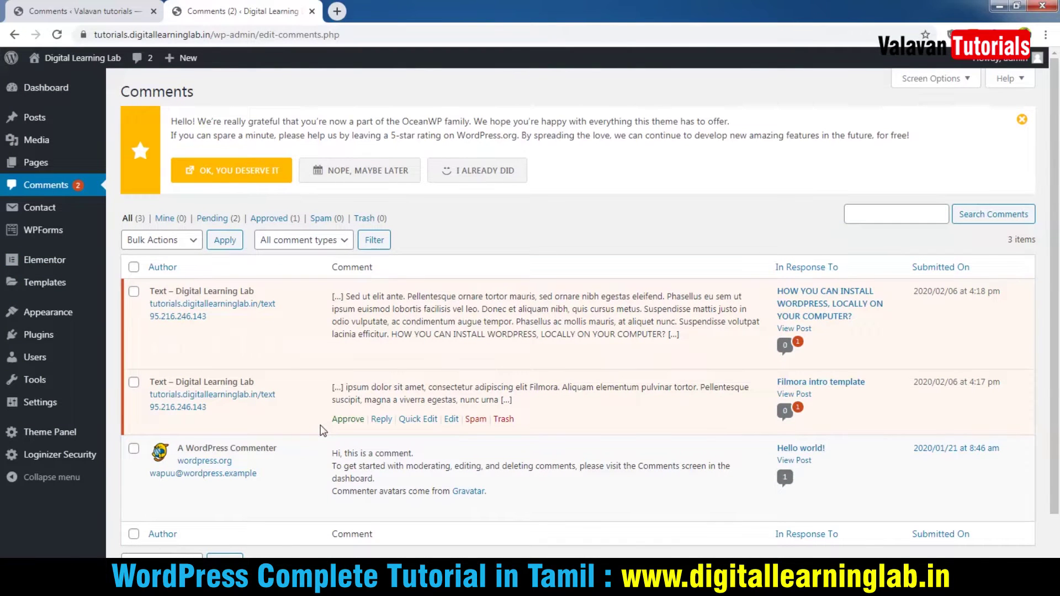
# - Trash the comments on the Filmora intro template and WordPress install posts
pyautogui.scroll(-1, 318, 423)
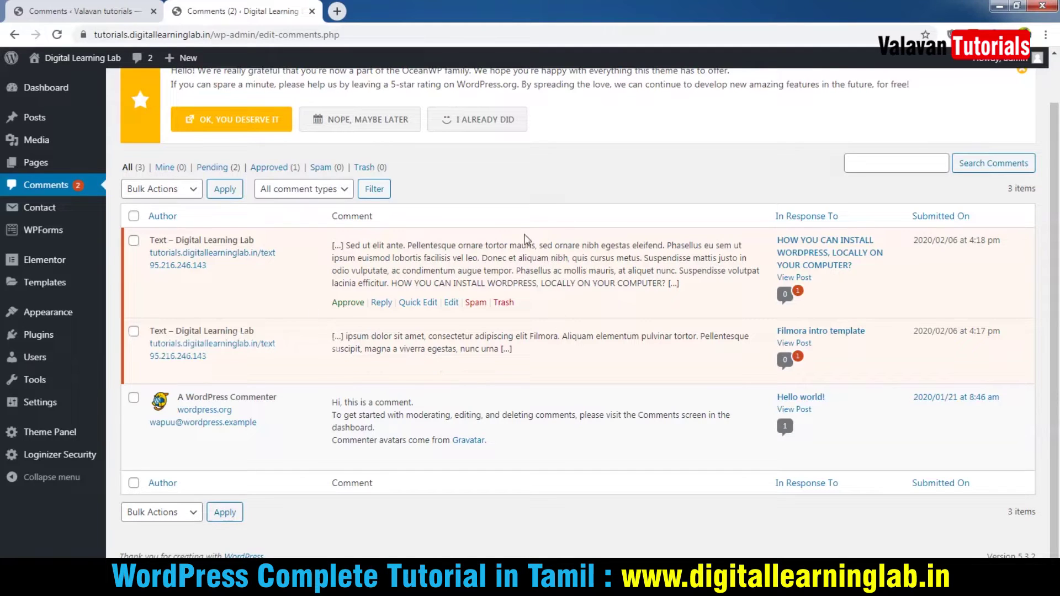
pyautogui.click(503, 368)
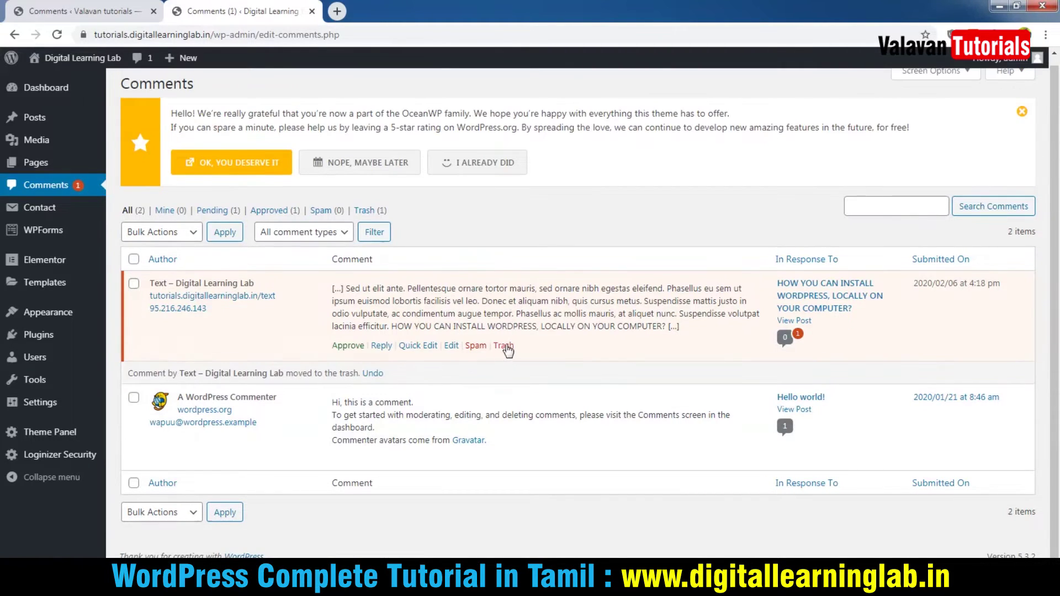
pyautogui.click(503, 345)
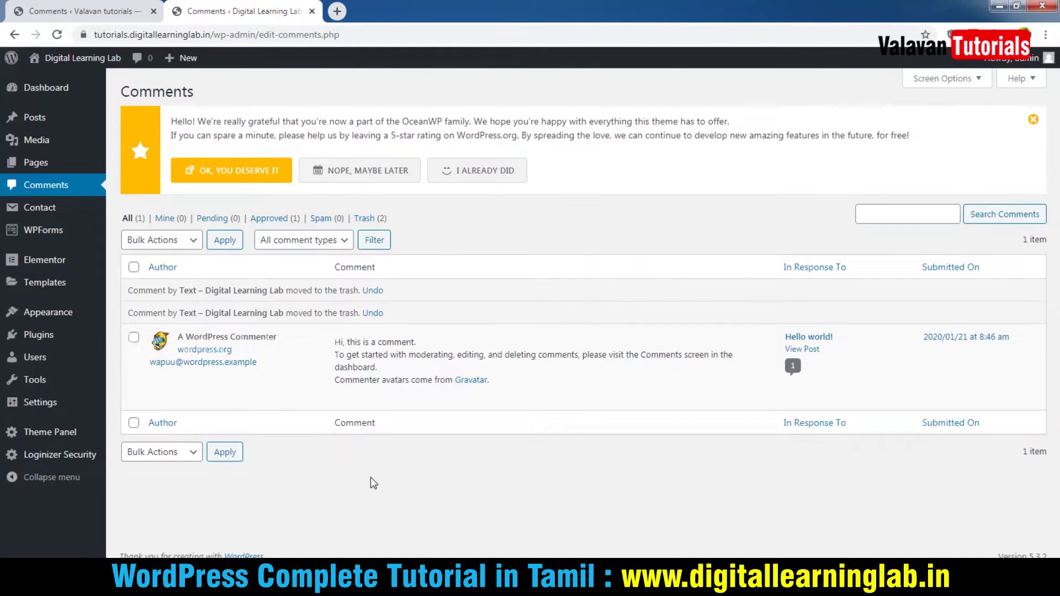
# - Search the plugin directory for 'wordfence' from Plugins > Add New
pyautogui.moveTo(31, 338)
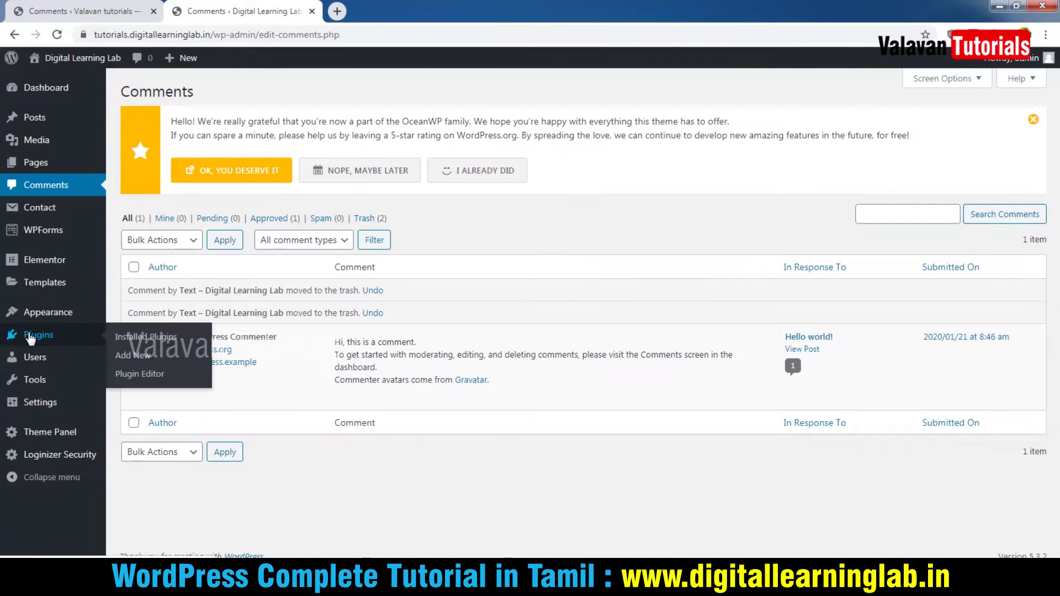
pyautogui.click(131, 355)
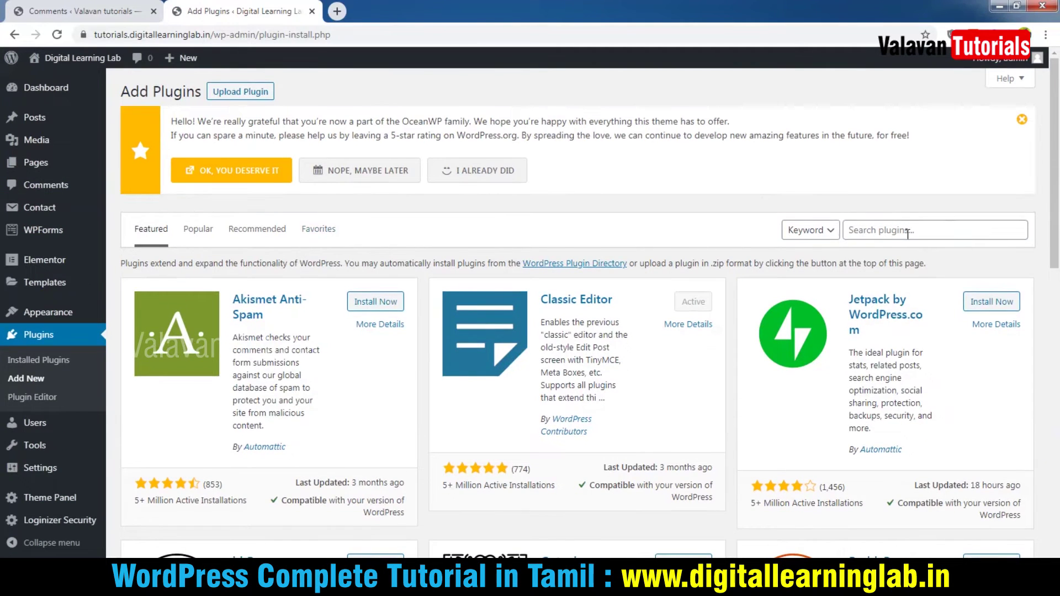
pyautogui.click(908, 233)
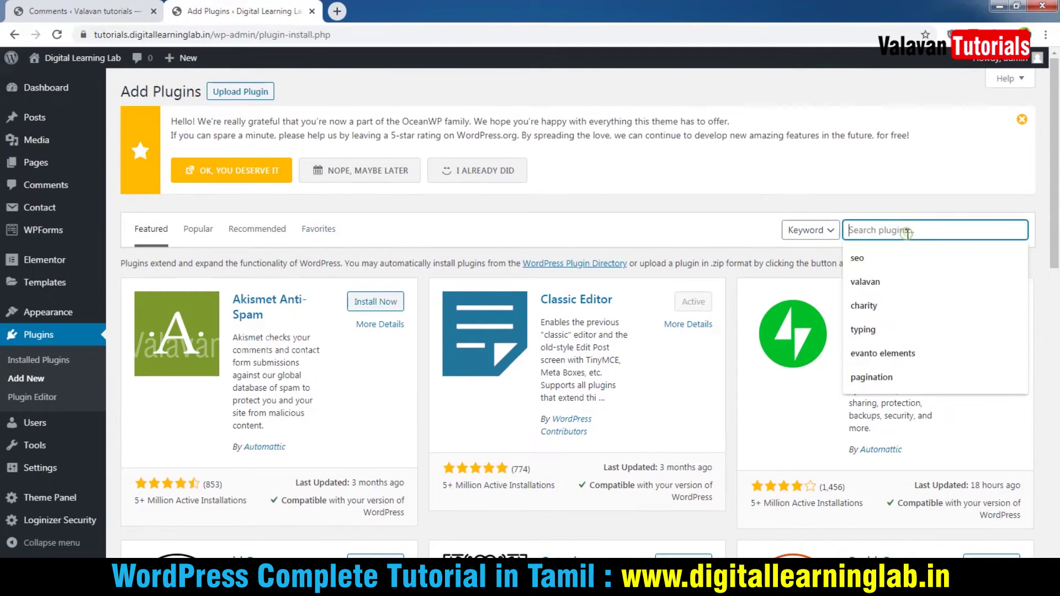
pyautogui.write('wor')
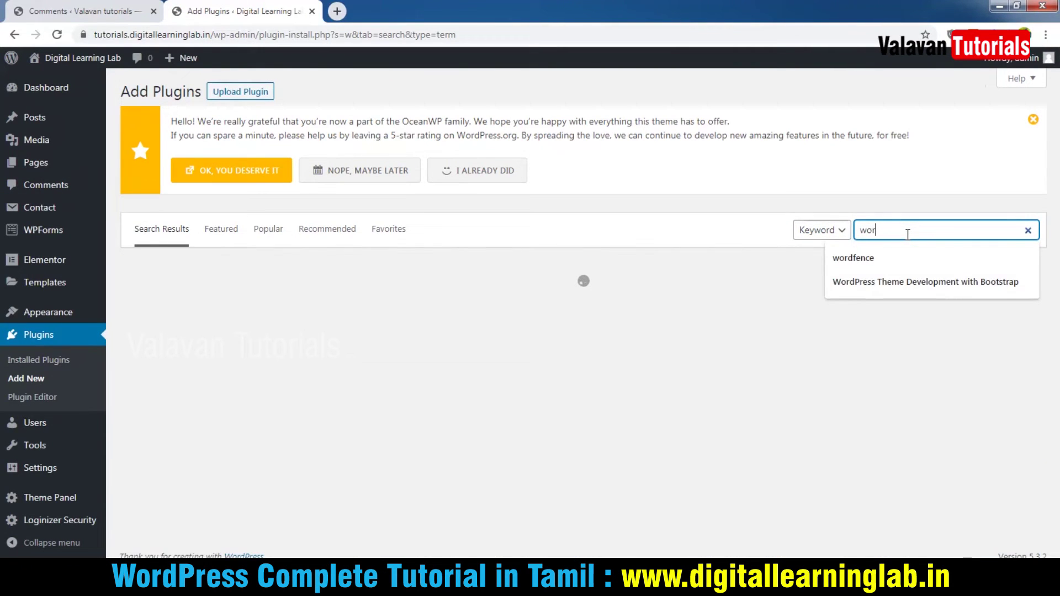
pyautogui.write('d')
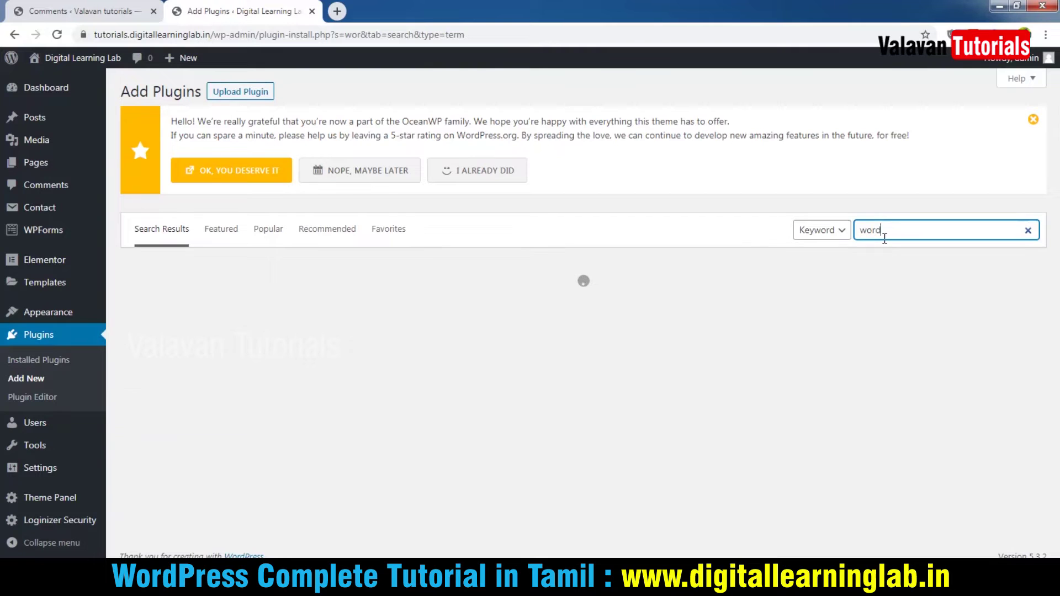
pyautogui.write('fence')
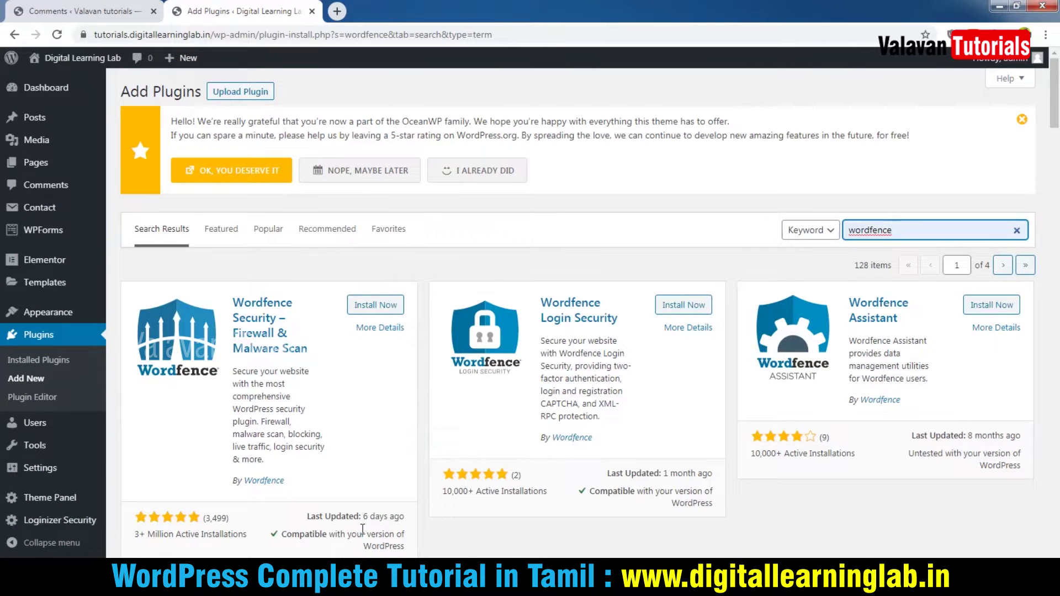
# - Install the Wordfence Security plugin and activate it
pyautogui.scroll(-3, 519, 428)
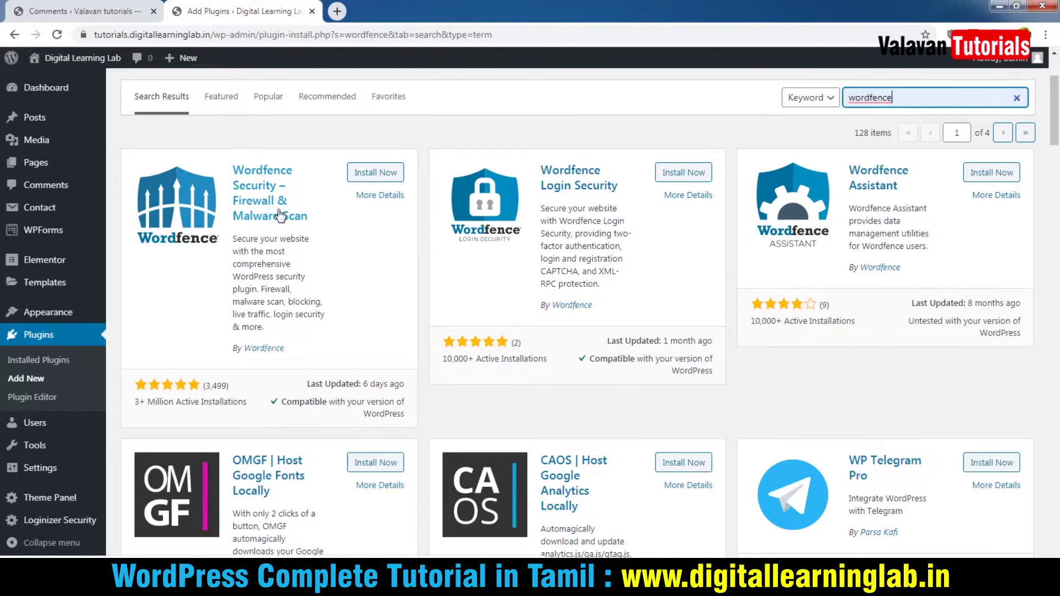
pyautogui.click(381, 174)
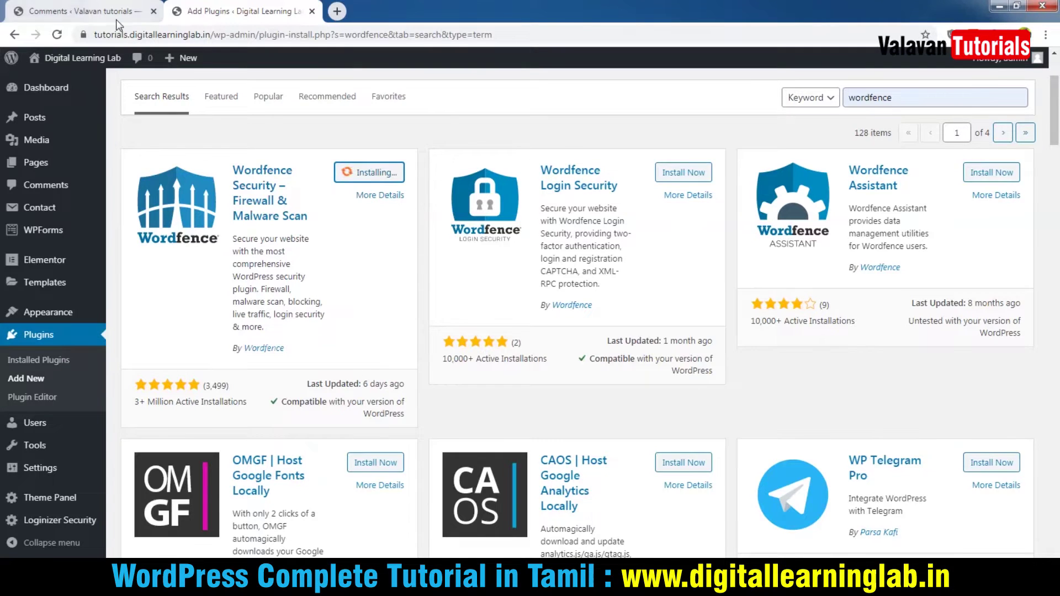
pyautogui.scroll(3, 671, 444)
pyautogui.click(389, 311)
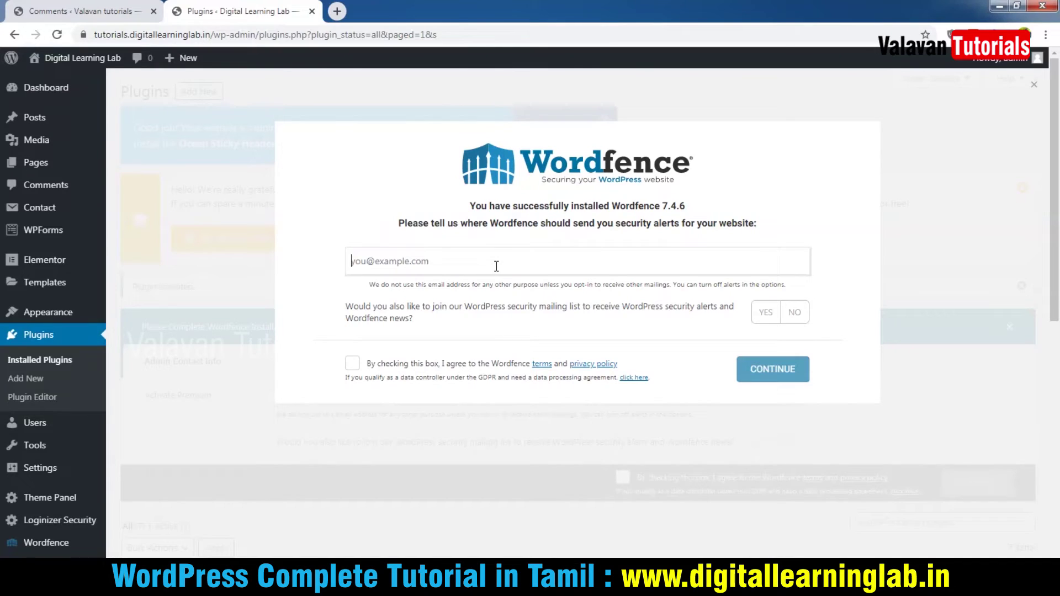
# - Enter the site admin alert e-mail, opt in to mailing list, accept terms, skip premium key
pyautogui.write('inf')
pyautogui.press('BackSpace')
pyautogui.press('BackSpace')
pyautogui.press('BackSpace')
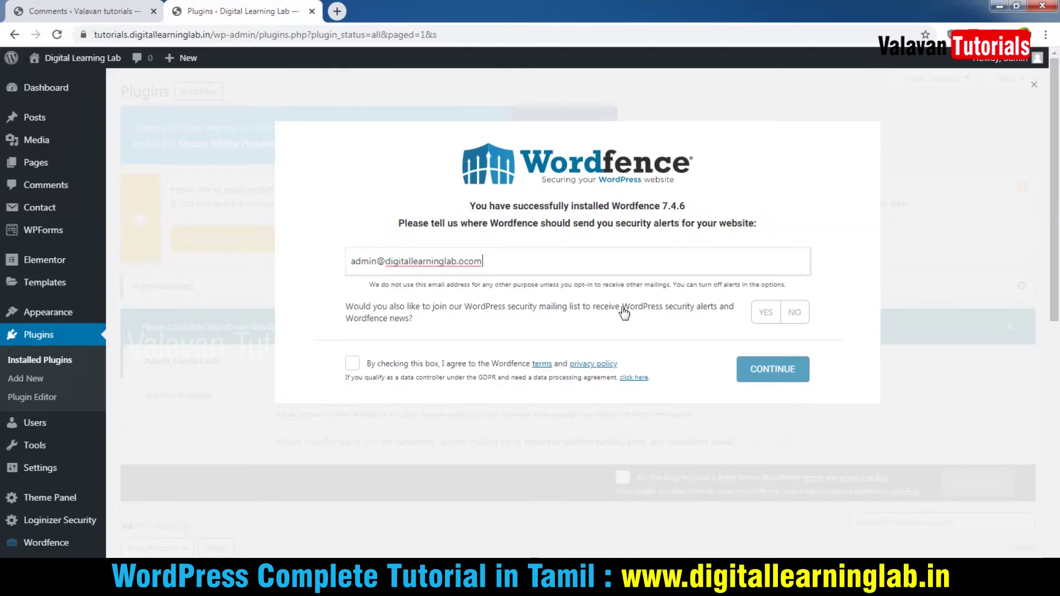
pyautogui.click(765, 312)
pyautogui.click(359, 365)
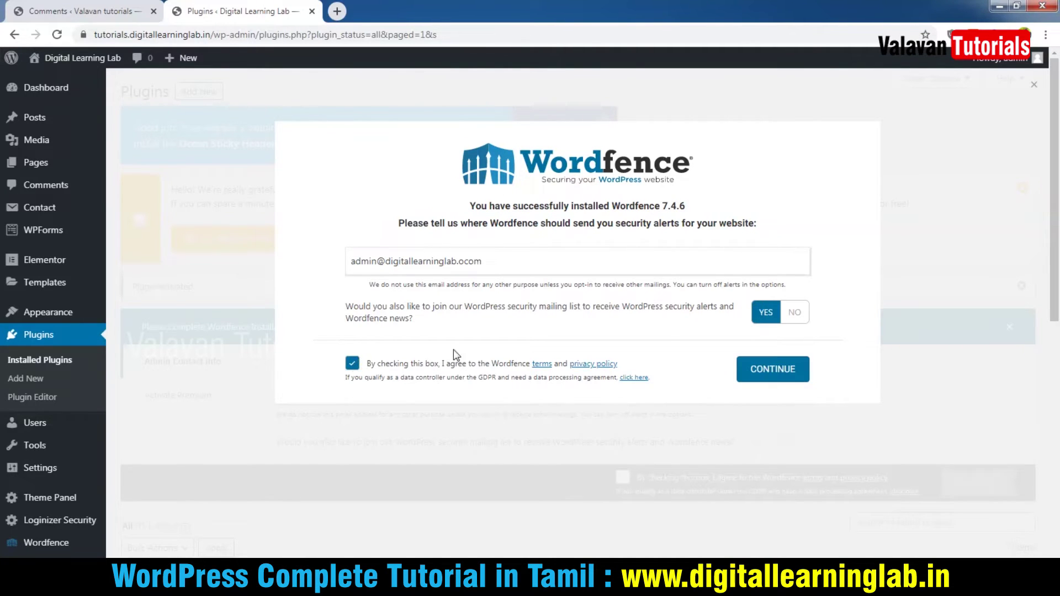
pyautogui.click(779, 375)
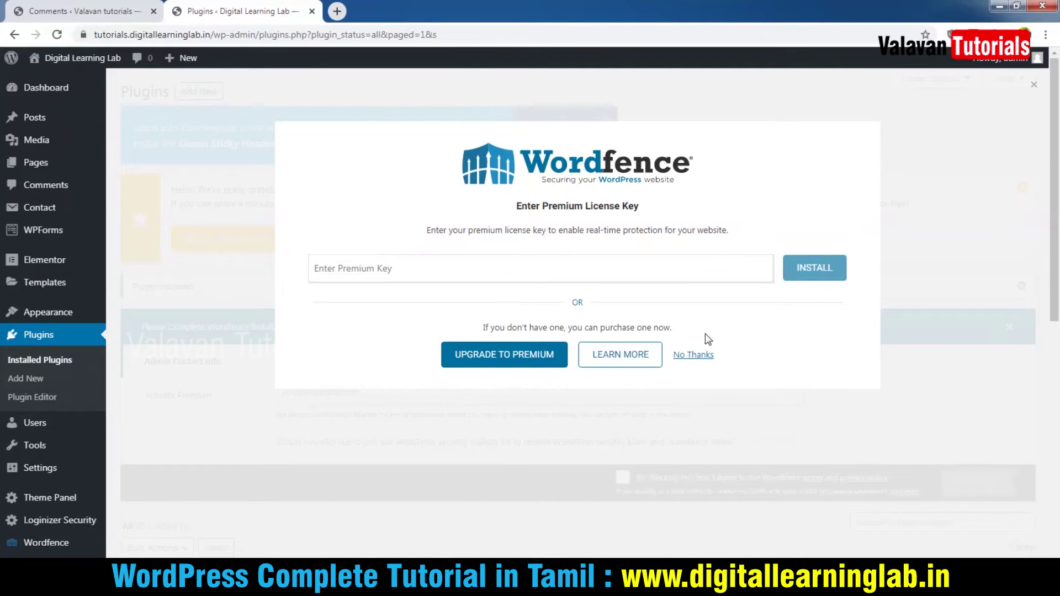
pyautogui.click(687, 355)
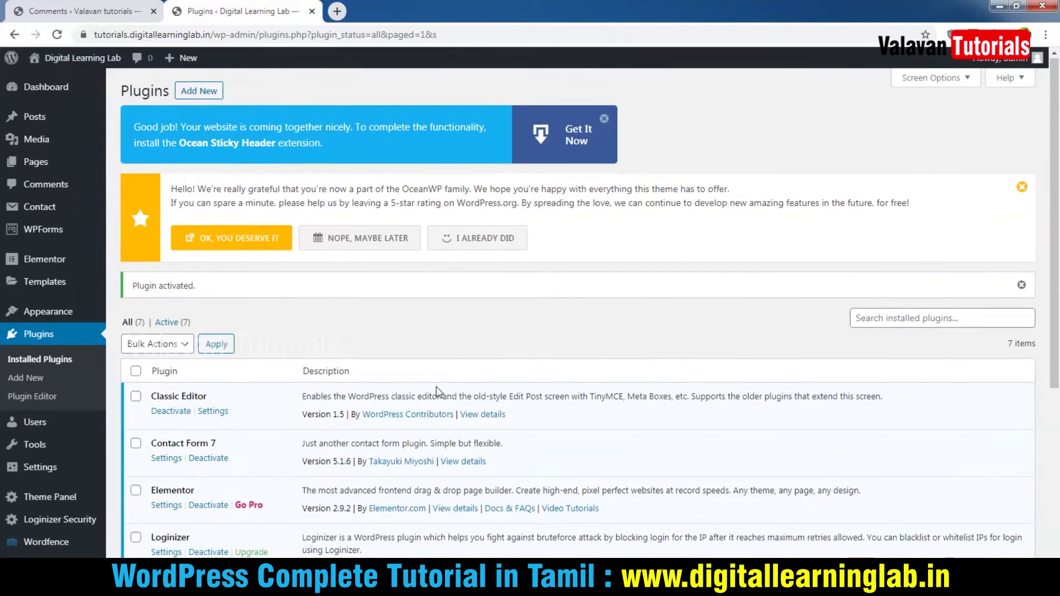
# - Open the Wordfence dashboard and step through its intro tour to the end
pyautogui.scroll(-1, 436, 387)
pyautogui.scroll(-2, 328, 478)
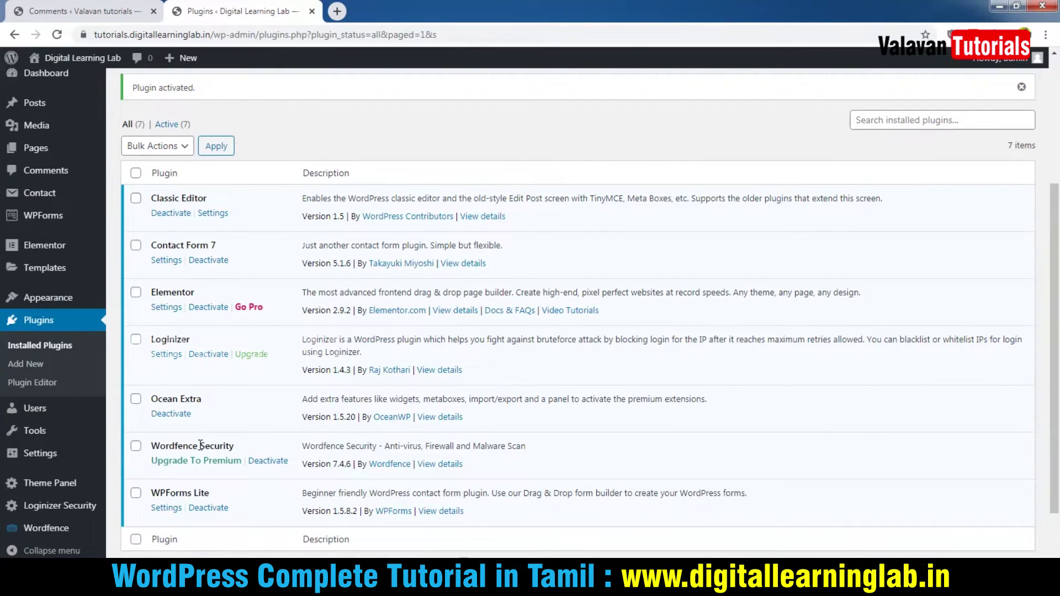
pyautogui.moveTo(47, 530)
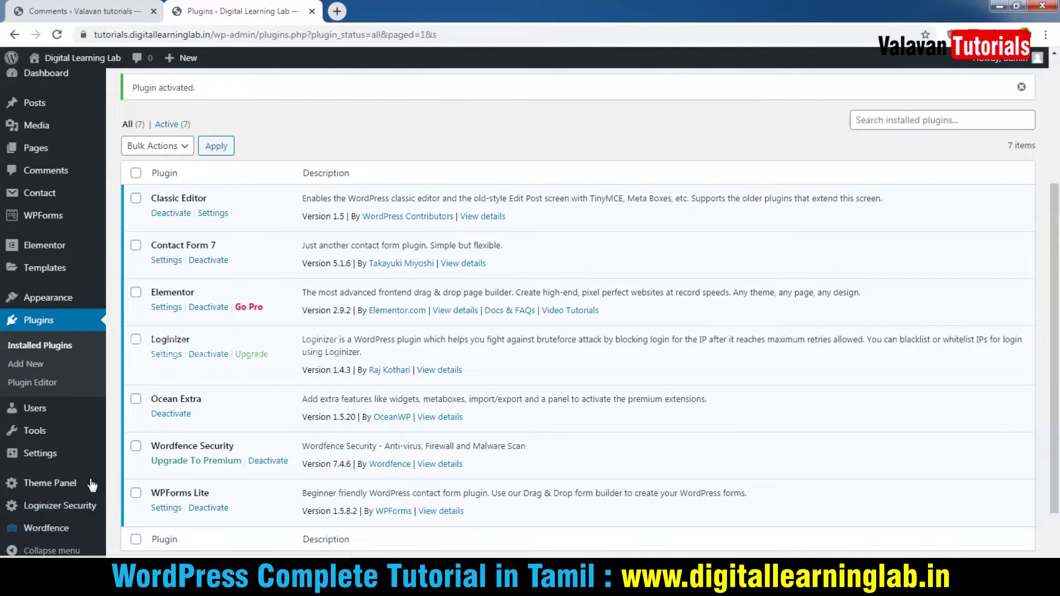
pyautogui.click(165, 404)
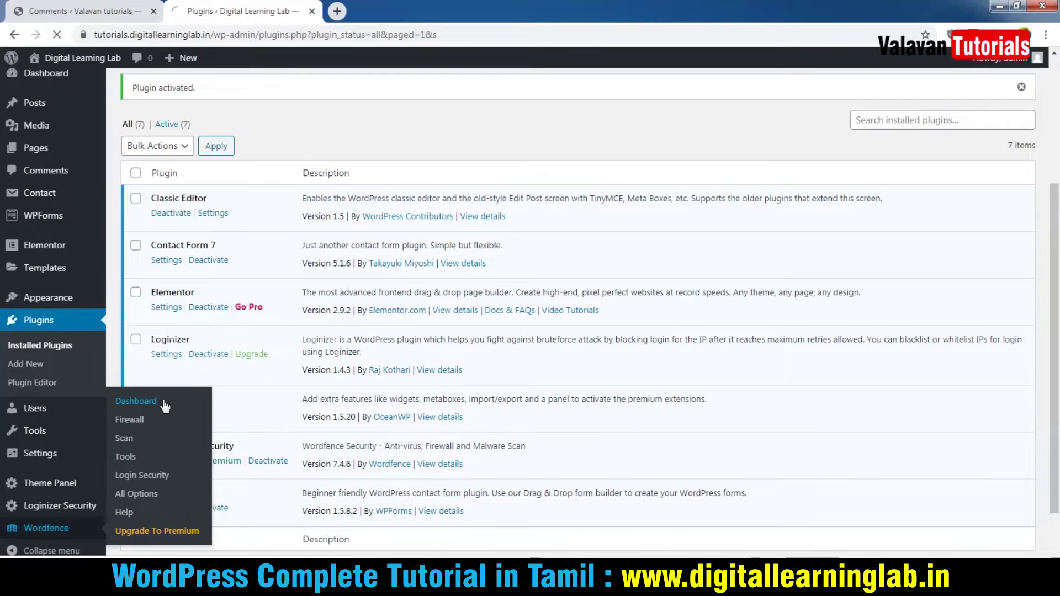
pyautogui.click(548, 229)
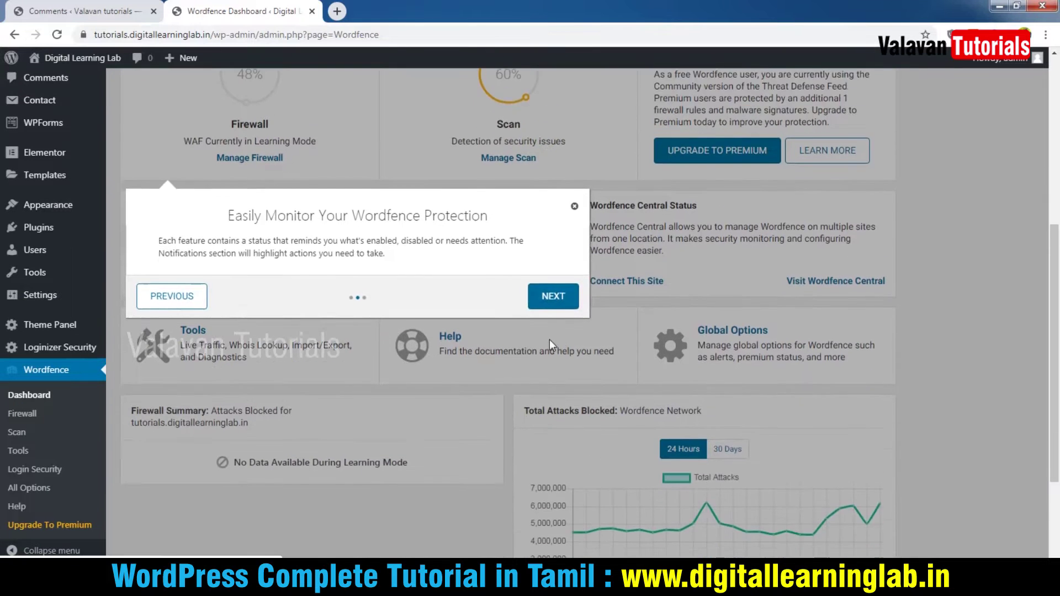
pyautogui.click(559, 234)
pyautogui.click(622, 284)
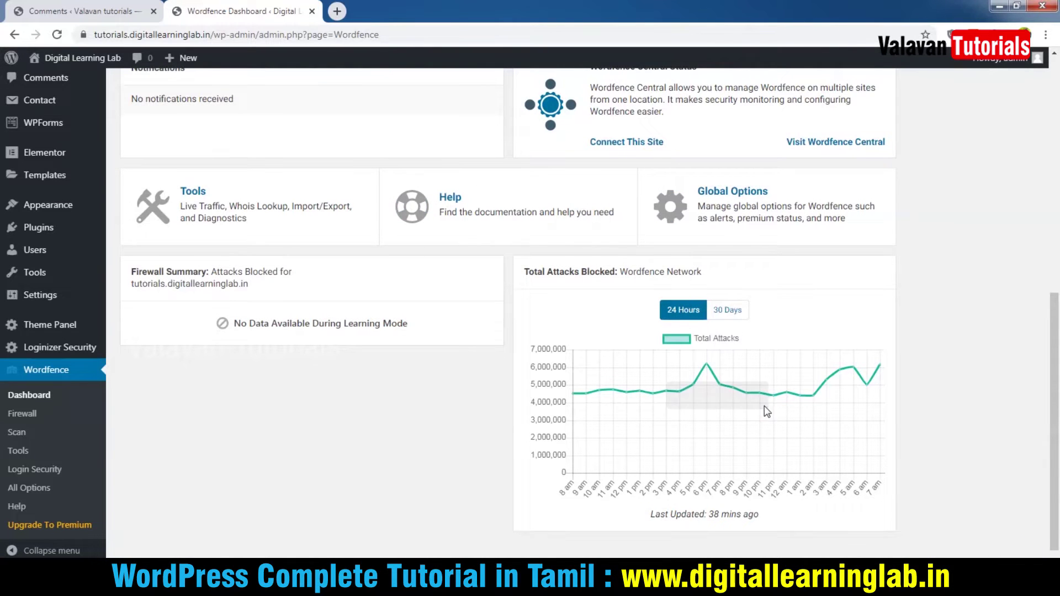
# - Decline automatic Wordfence updates and start the firewall optimization
pyautogui.moveTo(581, 381)
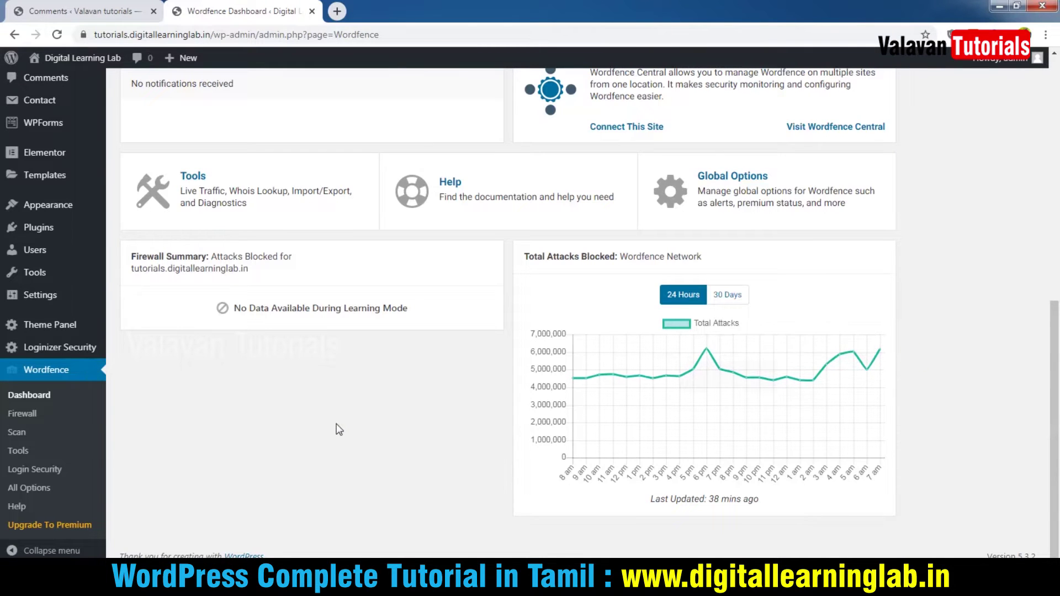
pyautogui.scroll(6, 365, 441)
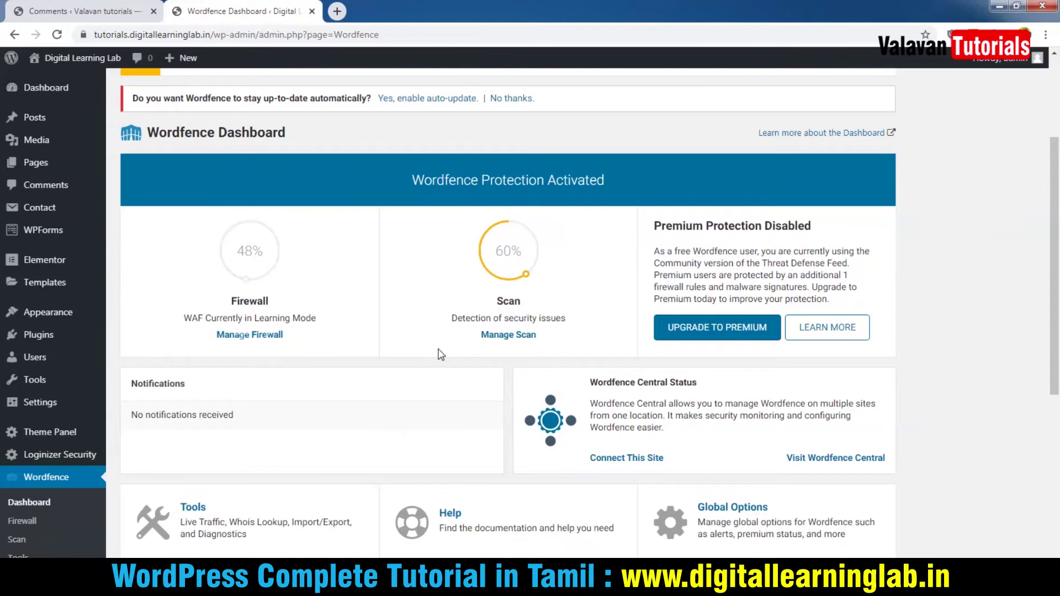
pyautogui.moveTo(175, 100); pyautogui.dragTo(338, 108)
pyautogui.click(511, 99)
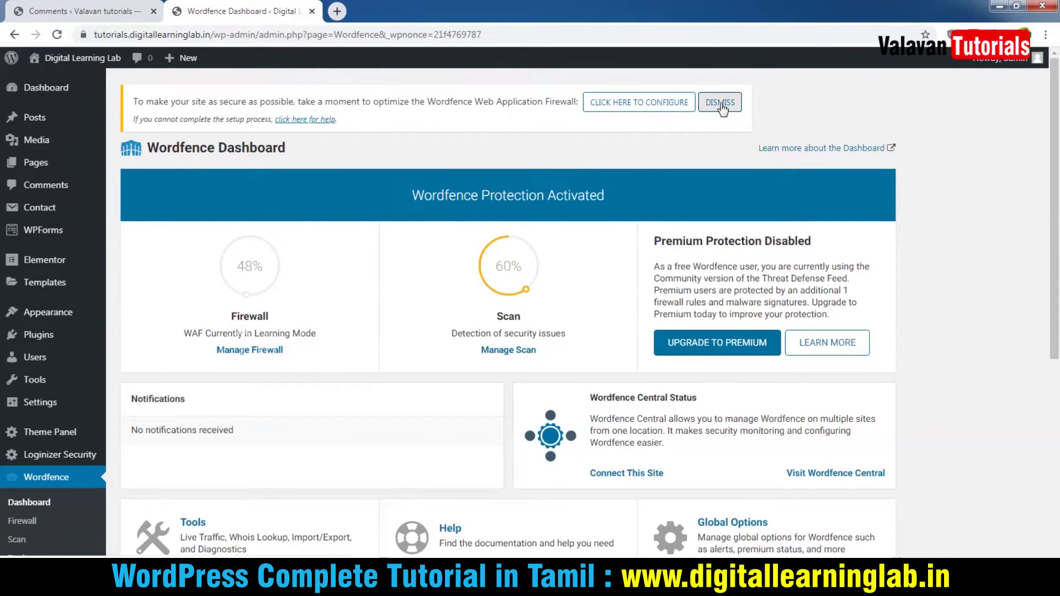
pyautogui.click(643, 110)
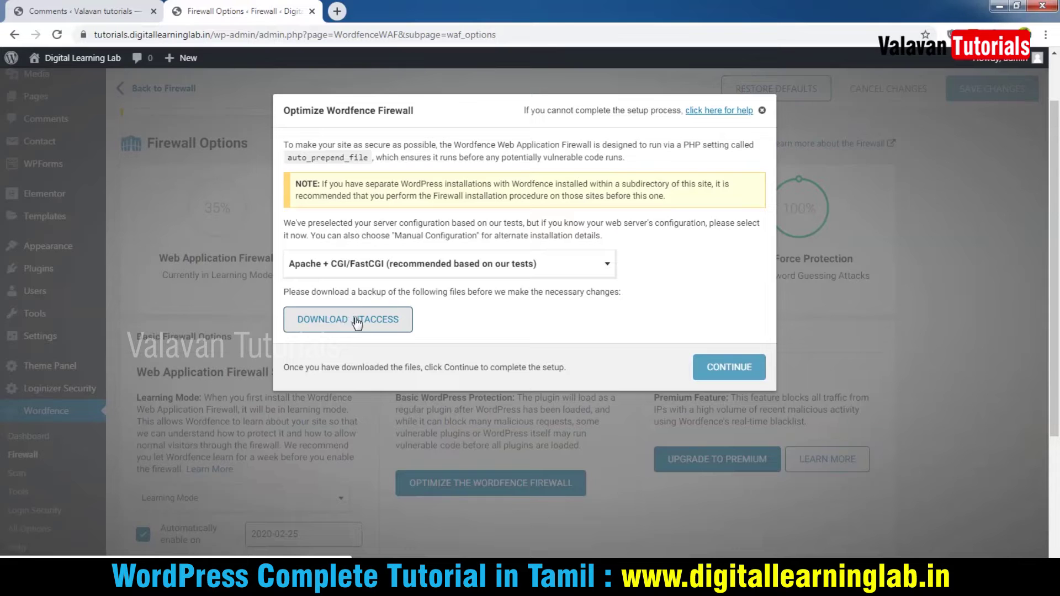
# - Download the .htaccess backup, continue the firewall optimization and close the success message
pyautogui.click(391, 328)
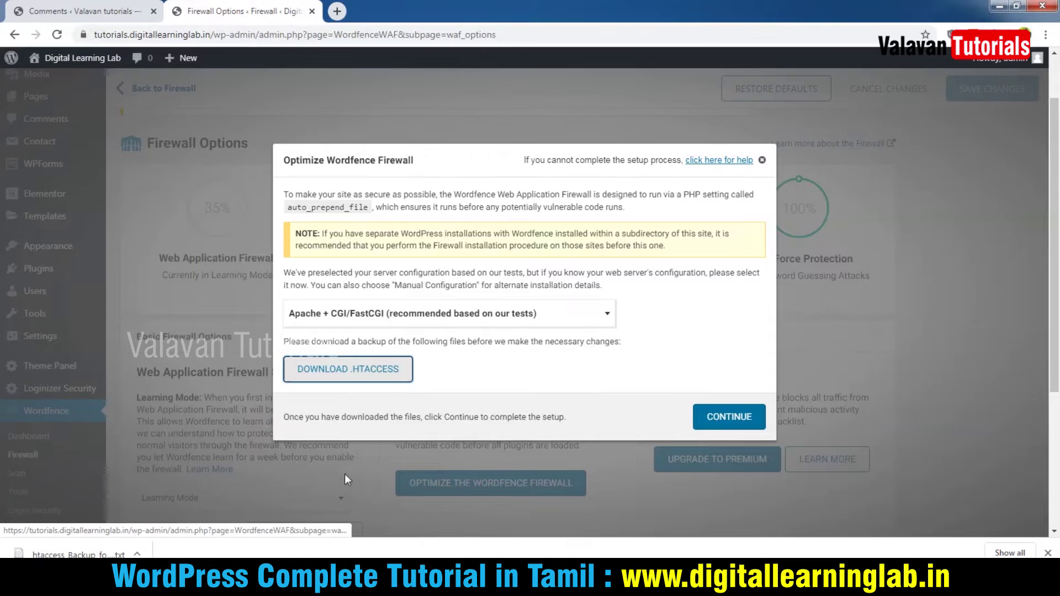
pyautogui.click(729, 418)
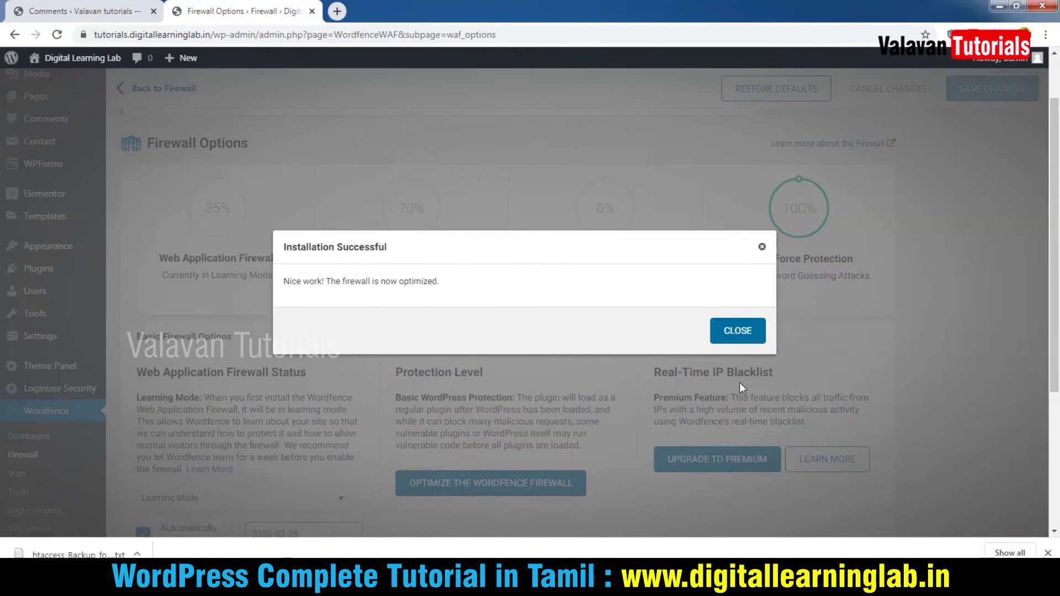
pyautogui.click(747, 330)
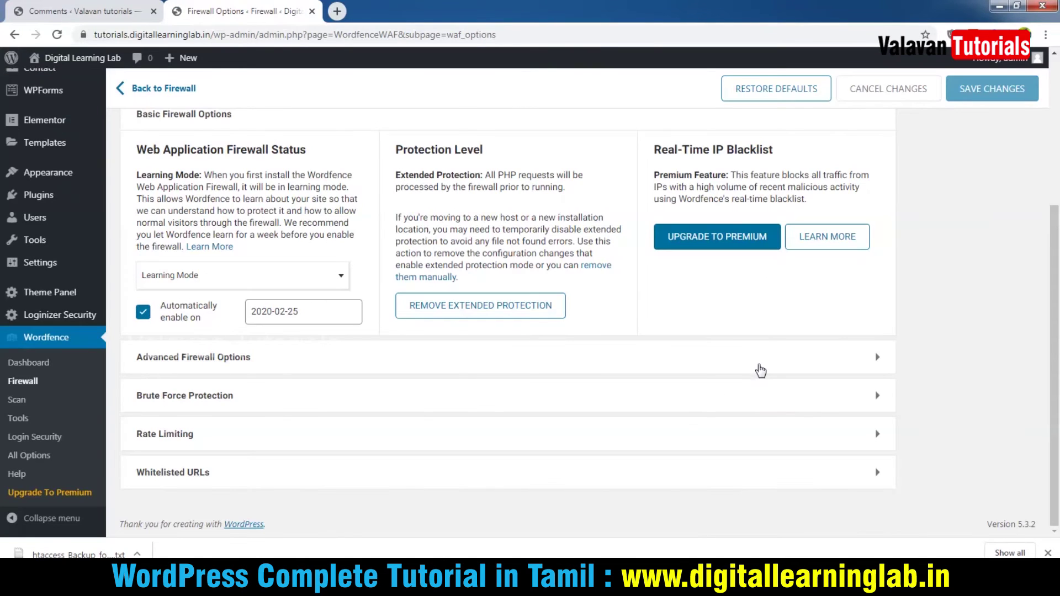
# - Untick the scheduled auto-enable, set the firewall status to Enabled and Protecting, and save
pyautogui.click(762, 366)
pyautogui.scroll(-9, 757, 361)
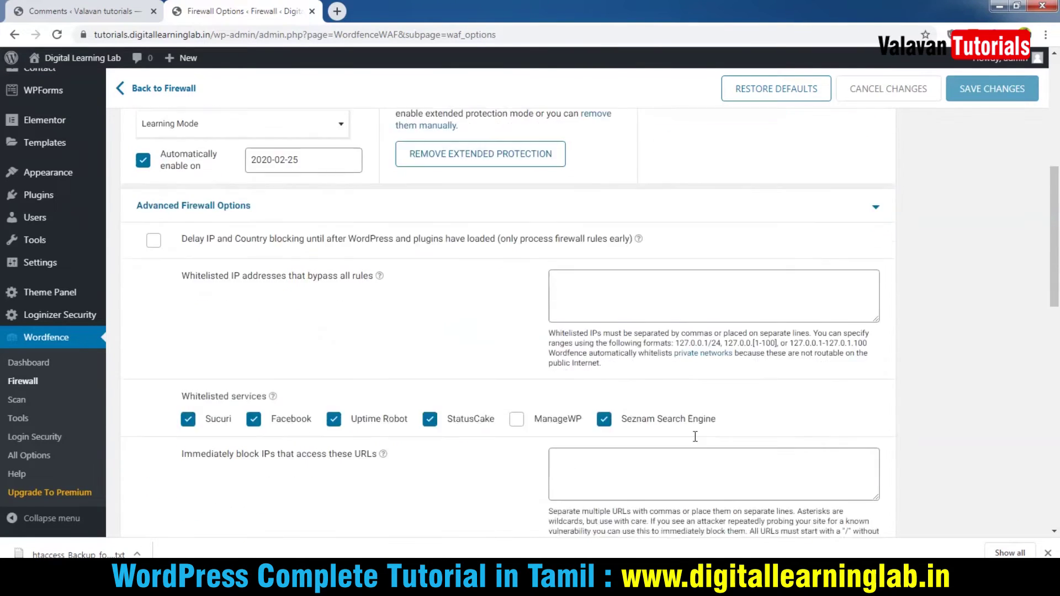
pyautogui.scroll(-4, 722, 460)
pyautogui.scroll(18, 833, 383)
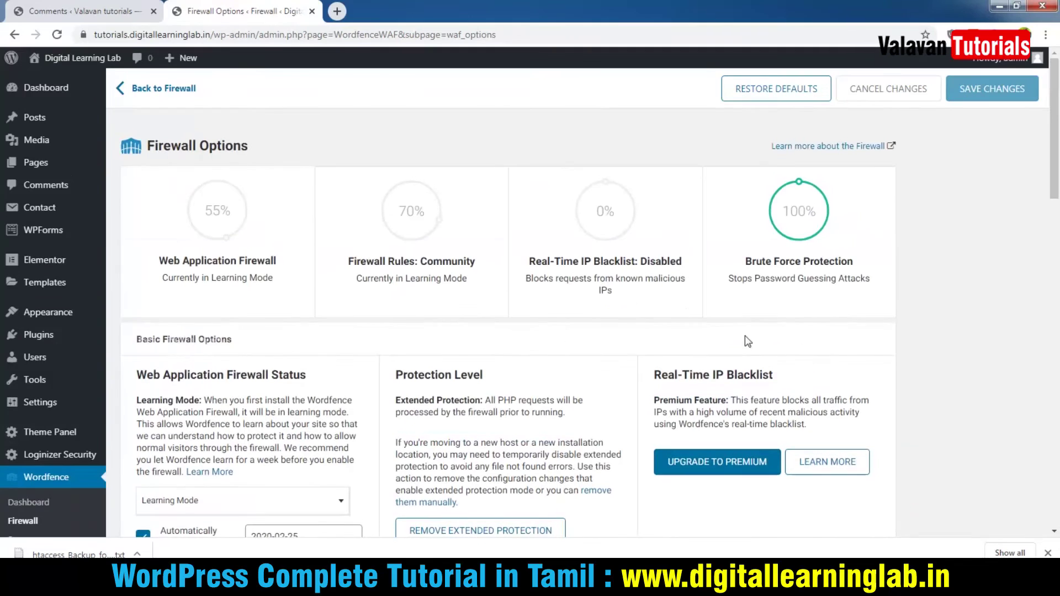
pyautogui.scroll(-5, 425, 433)
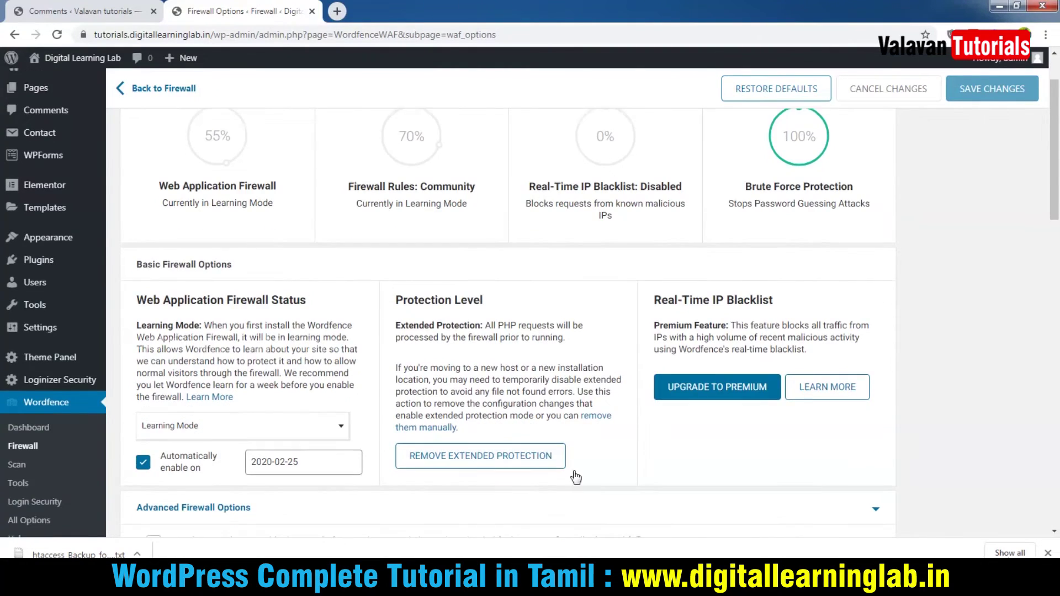
pyautogui.scroll(-5, 428, 433)
pyautogui.scroll(7, 428, 430)
pyautogui.click(143, 376)
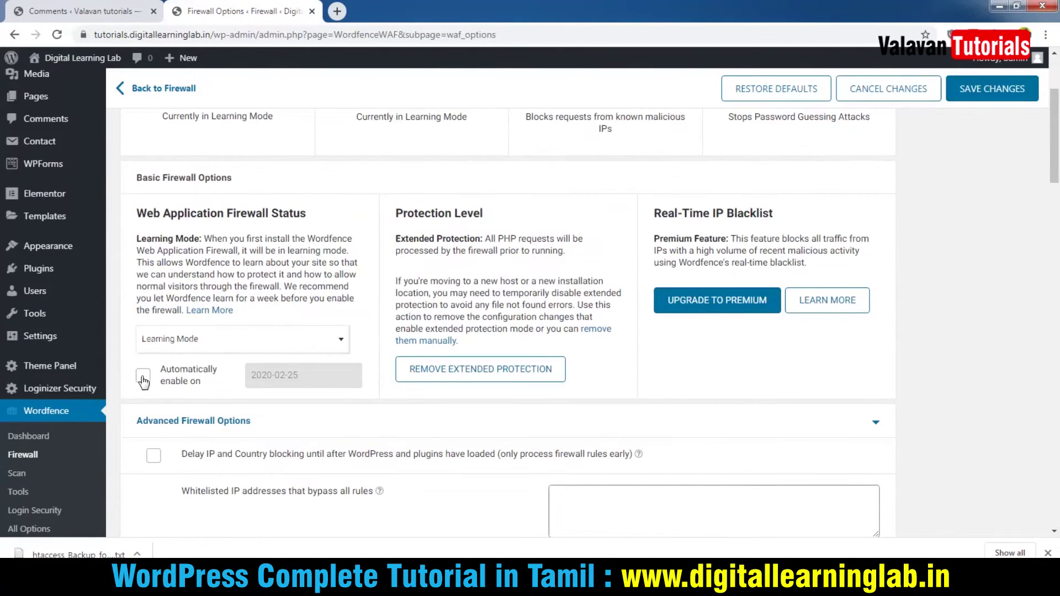
pyautogui.click(261, 347)
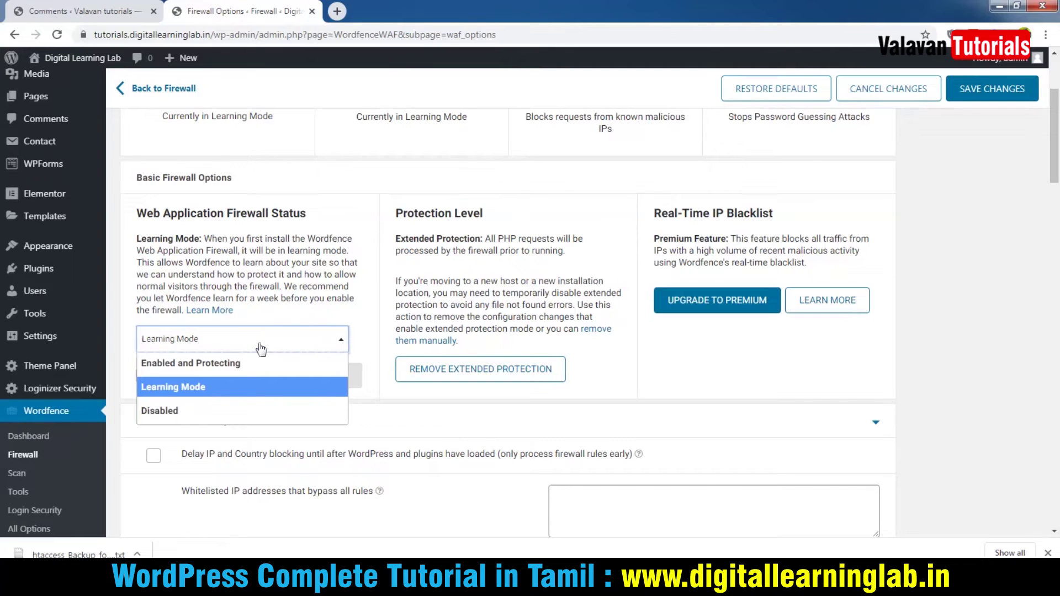
pyautogui.click(258, 364)
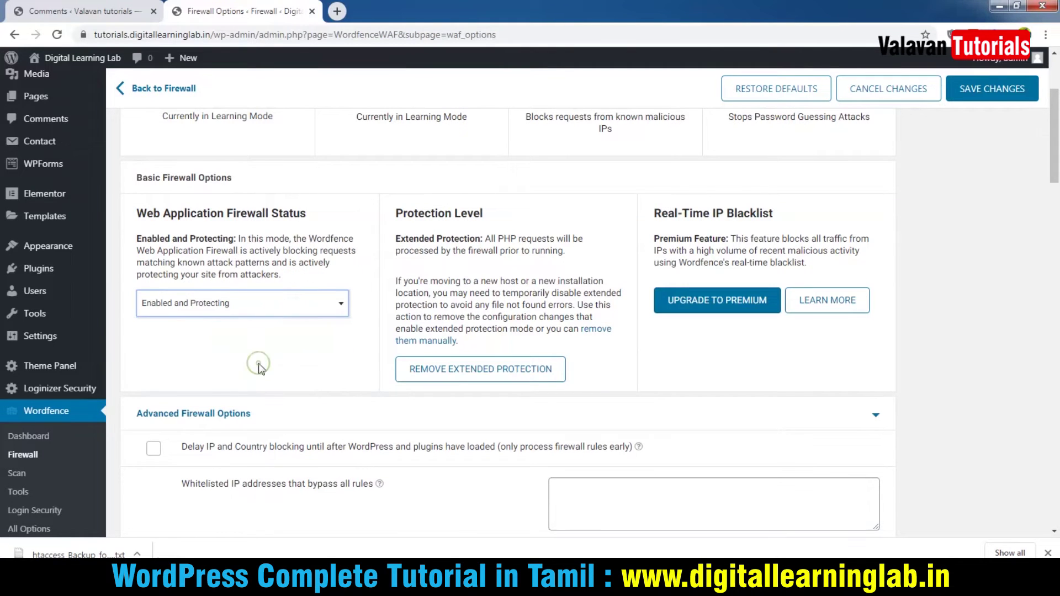
pyautogui.click(989, 88)
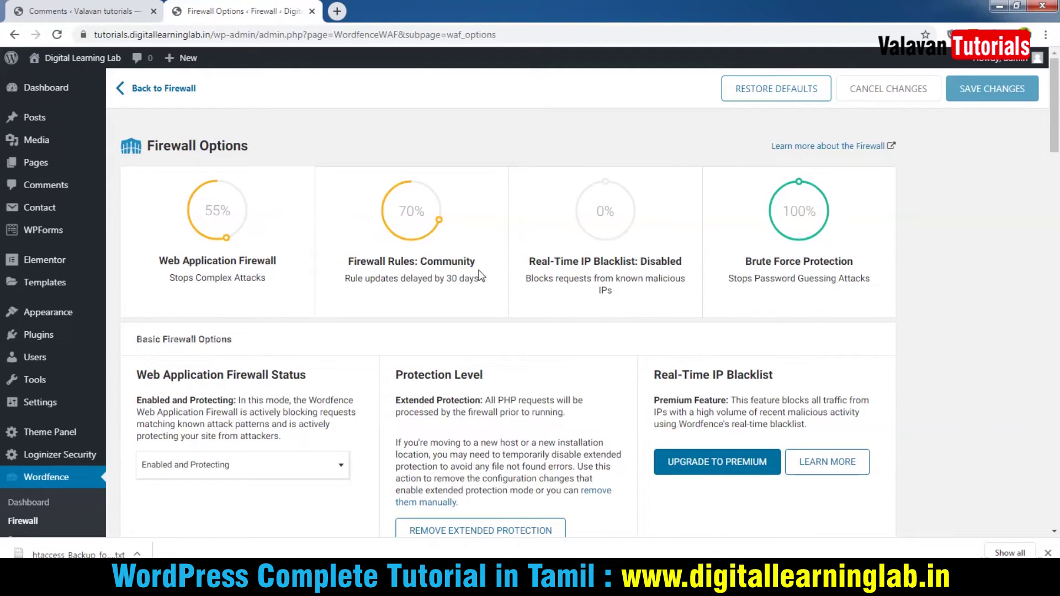
pyautogui.scroll(-1, 91, 519)
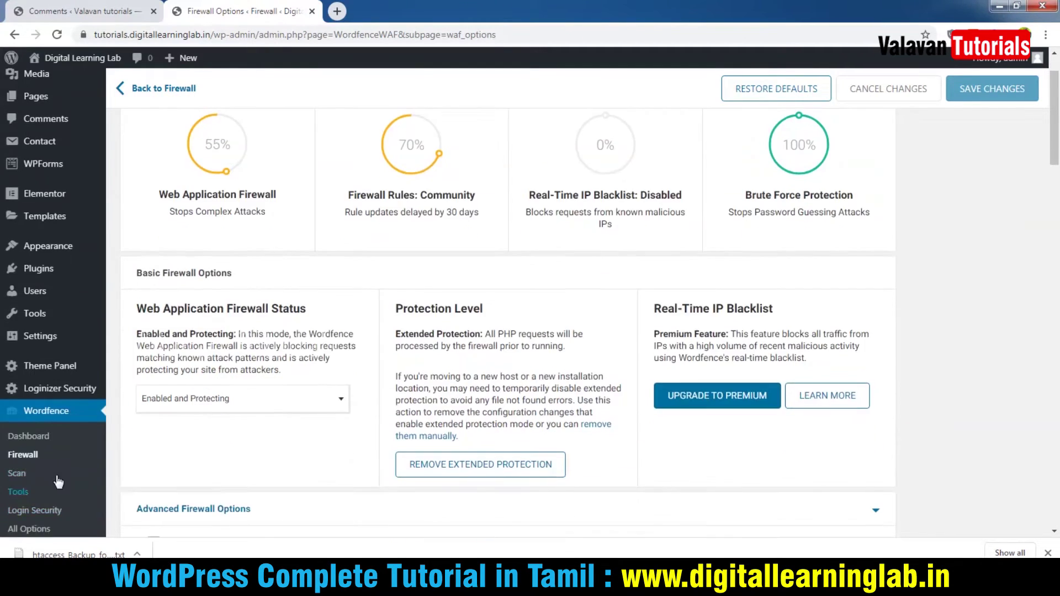
# - Open the Scan page, finish its tour, and reload to clear the invalid token error
pyautogui.click(53, 474)
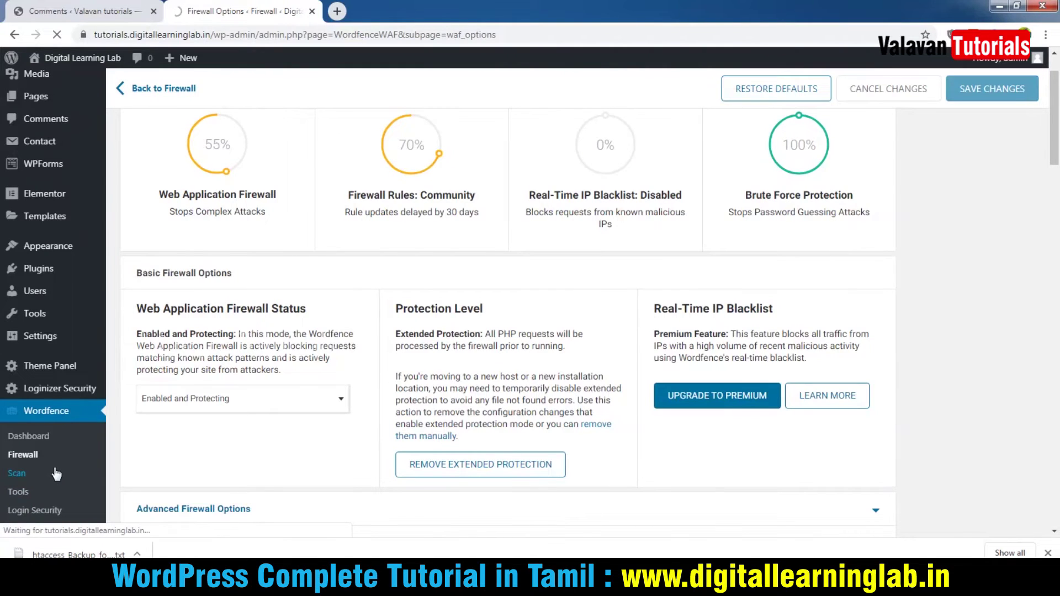
pyautogui.scroll(-1, 603, 439)
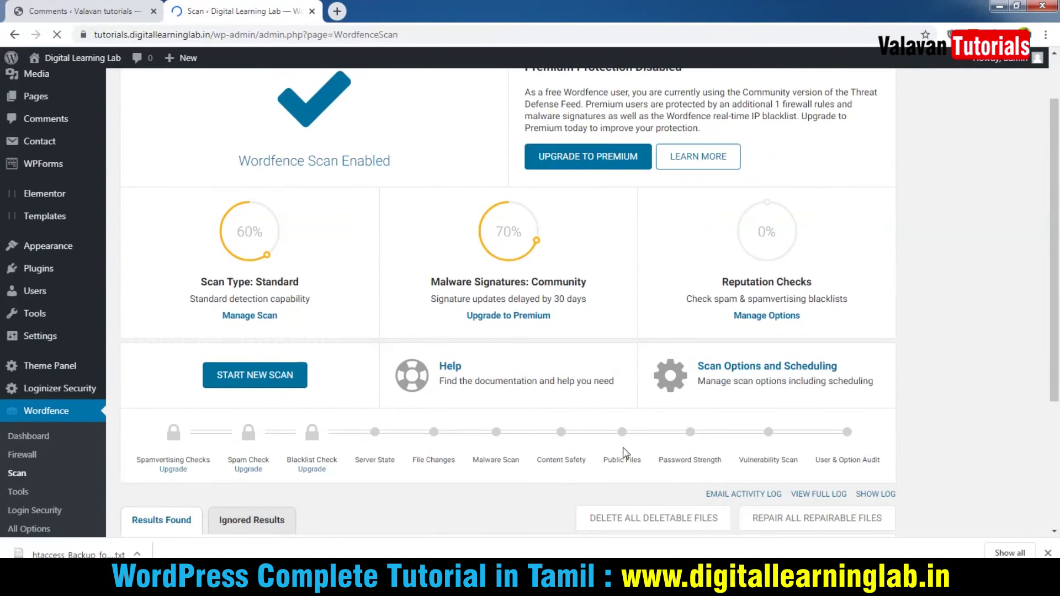
pyautogui.scroll(-1, 624, 448)
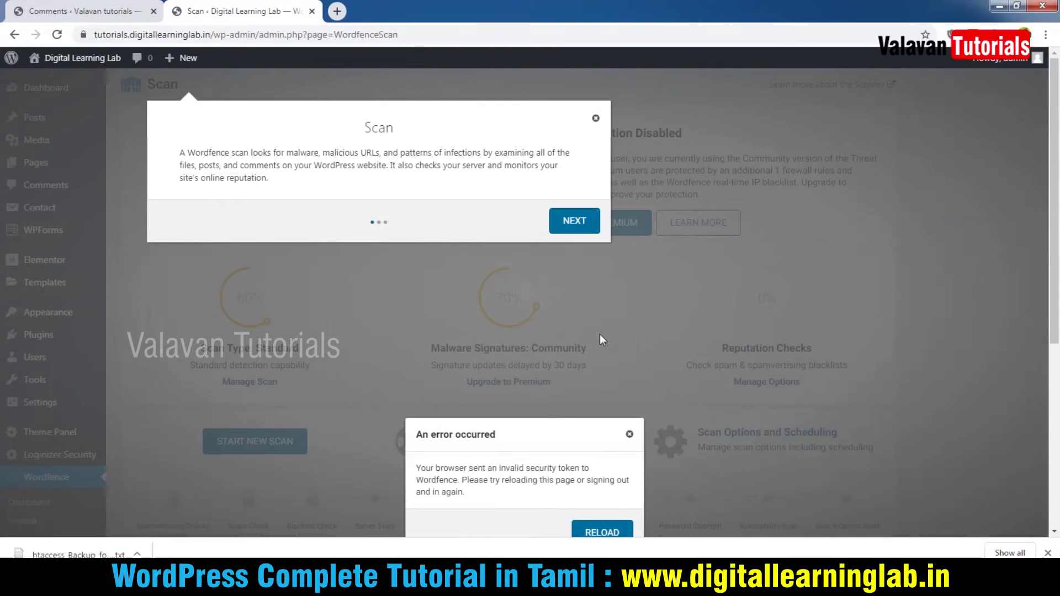
pyautogui.click(571, 190)
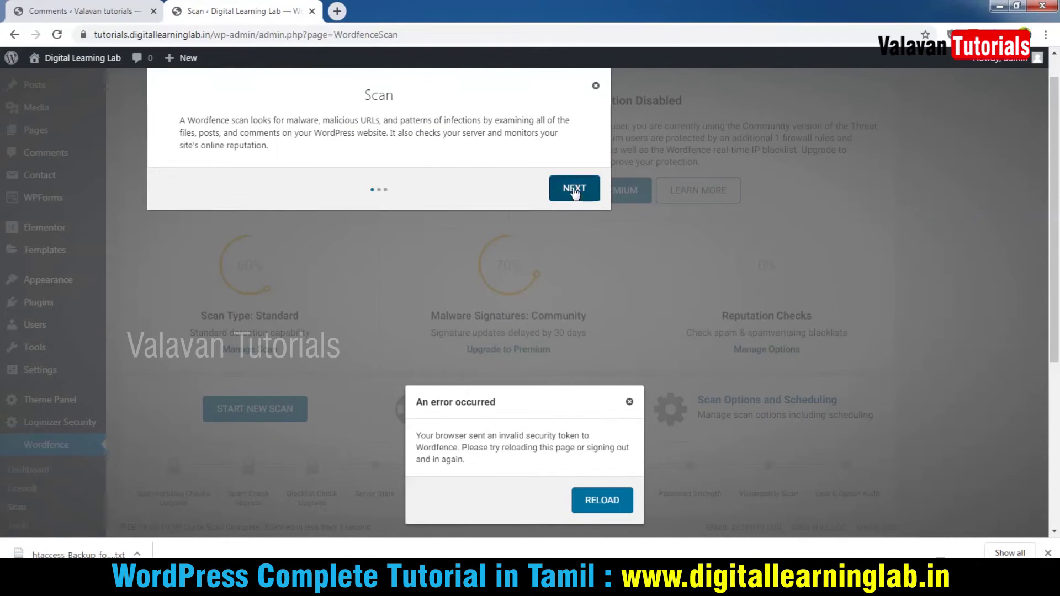
pyautogui.click(608, 278)
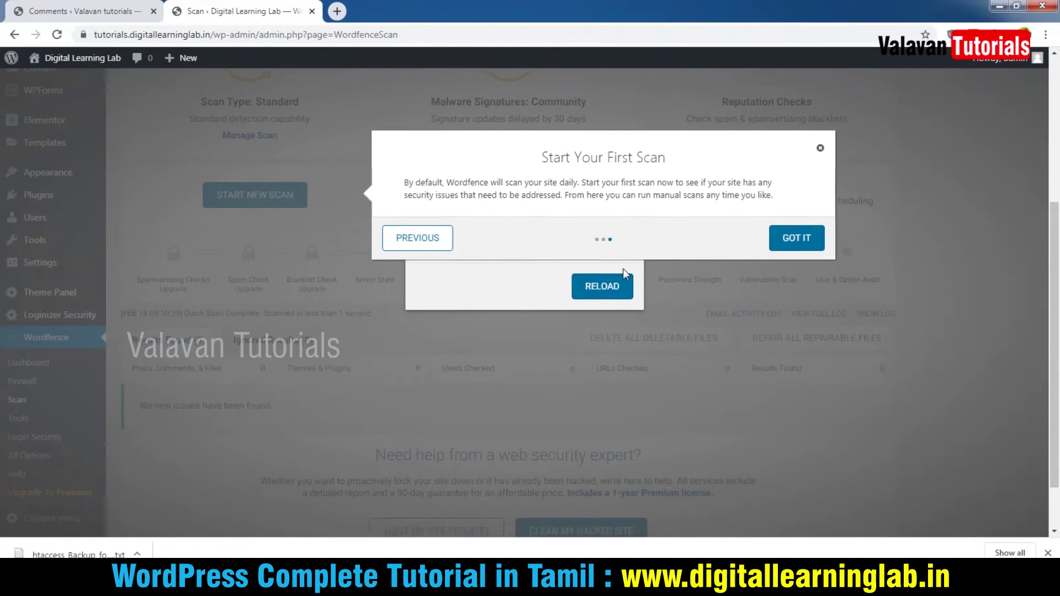
pyautogui.click(800, 222)
pyautogui.click(611, 269)
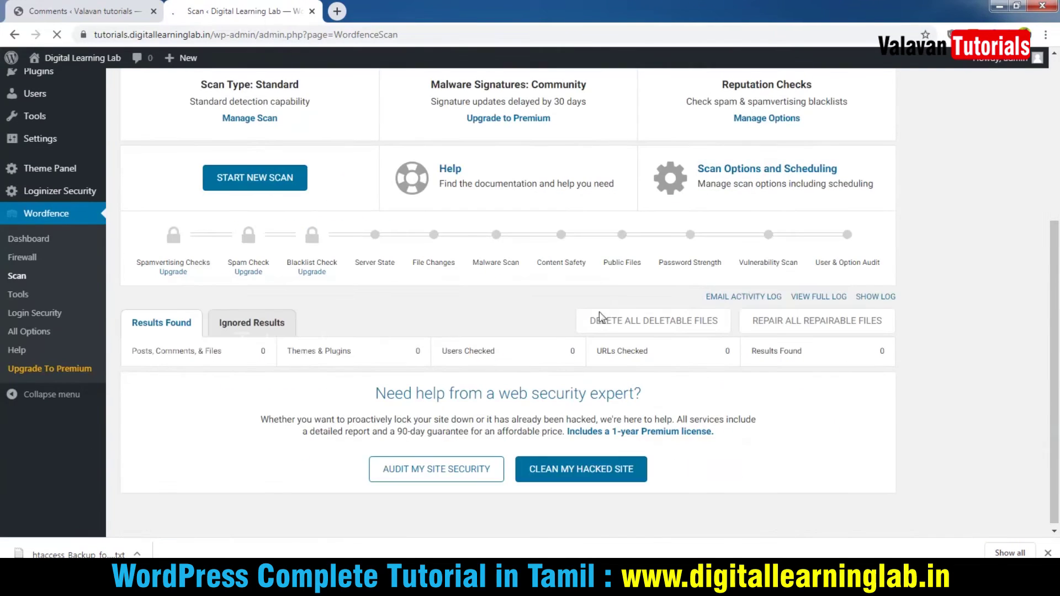
pyautogui.scroll(5, 553, 355)
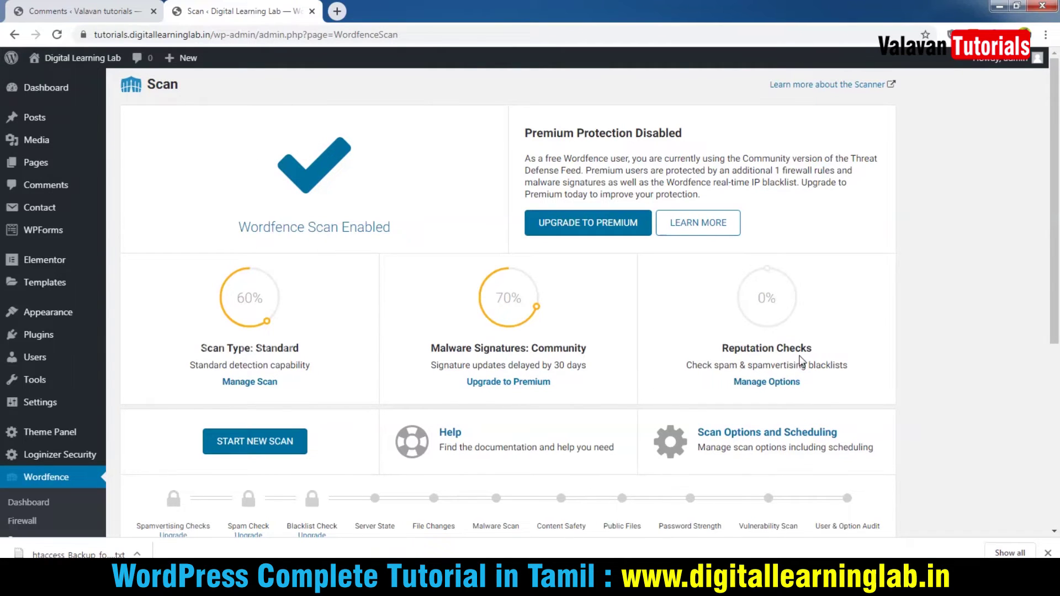
# - In scan options, toggle plugin-file scanning on and back off, then save
pyautogui.click(775, 382)
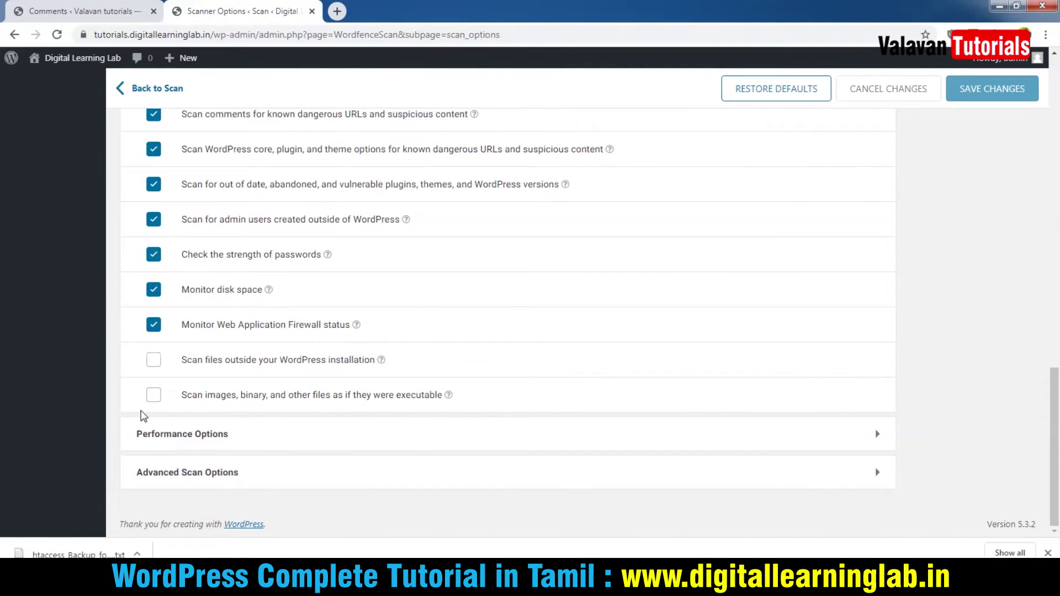
pyautogui.scroll(10, 217, 428)
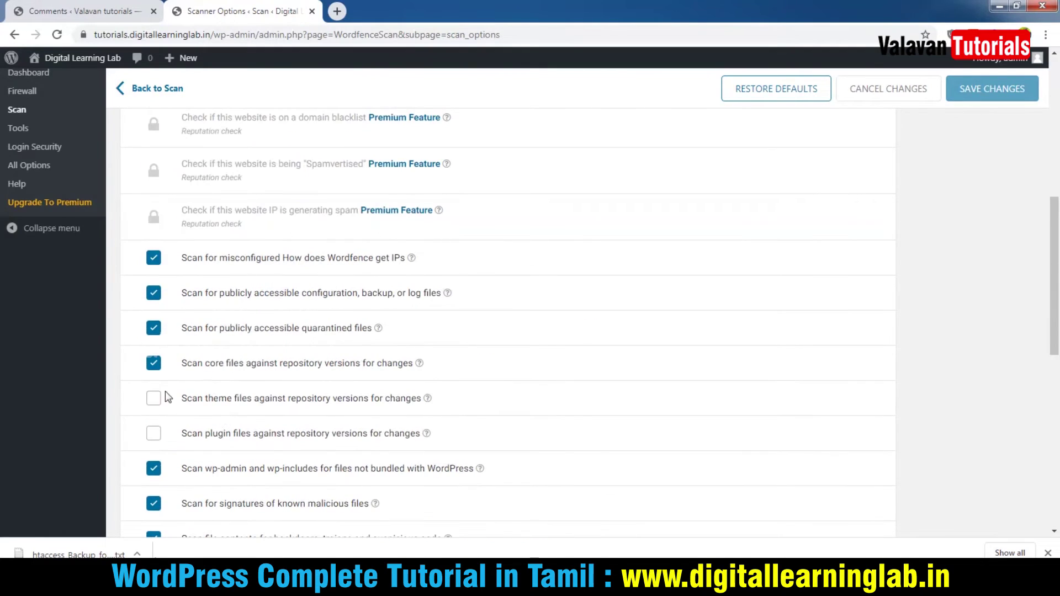
pyautogui.click(154, 434)
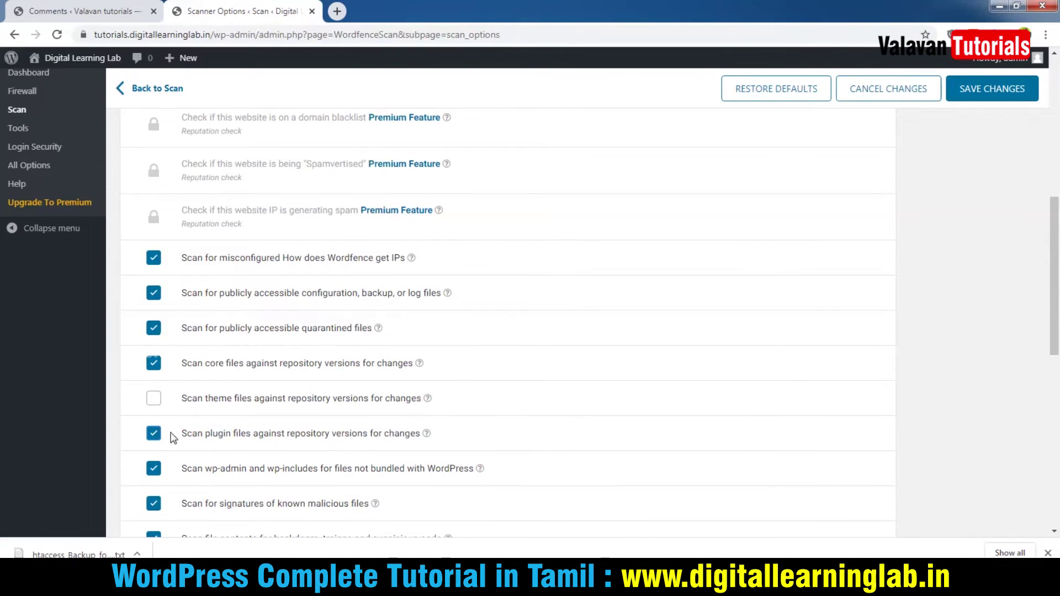
pyautogui.click(153, 433)
pyautogui.click(988, 92)
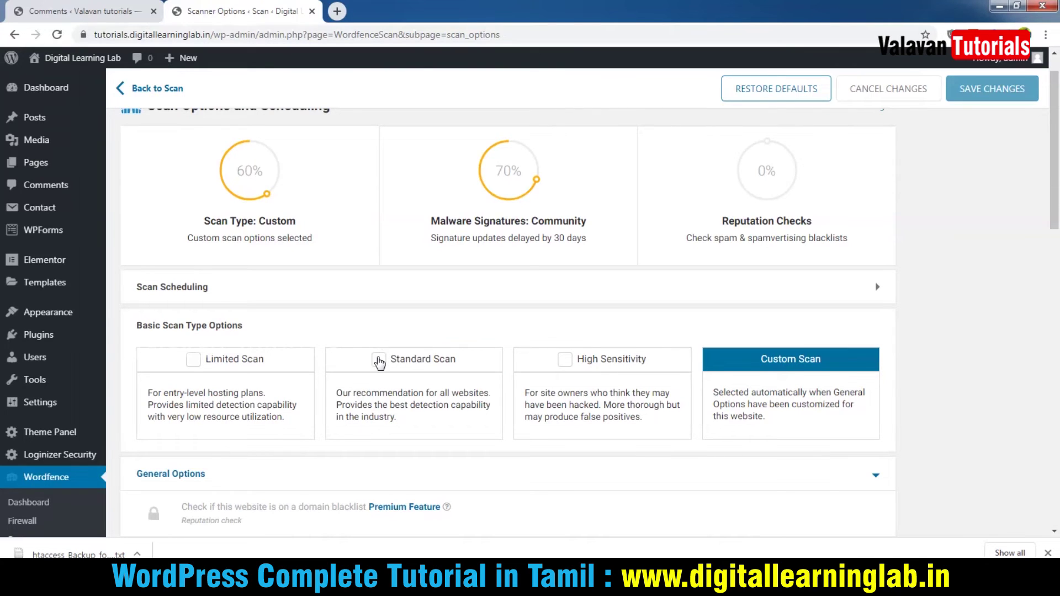
# - Select Standard Scan as the basic scan type and save the changes
pyautogui.click(379, 360)
pyautogui.click(993, 90)
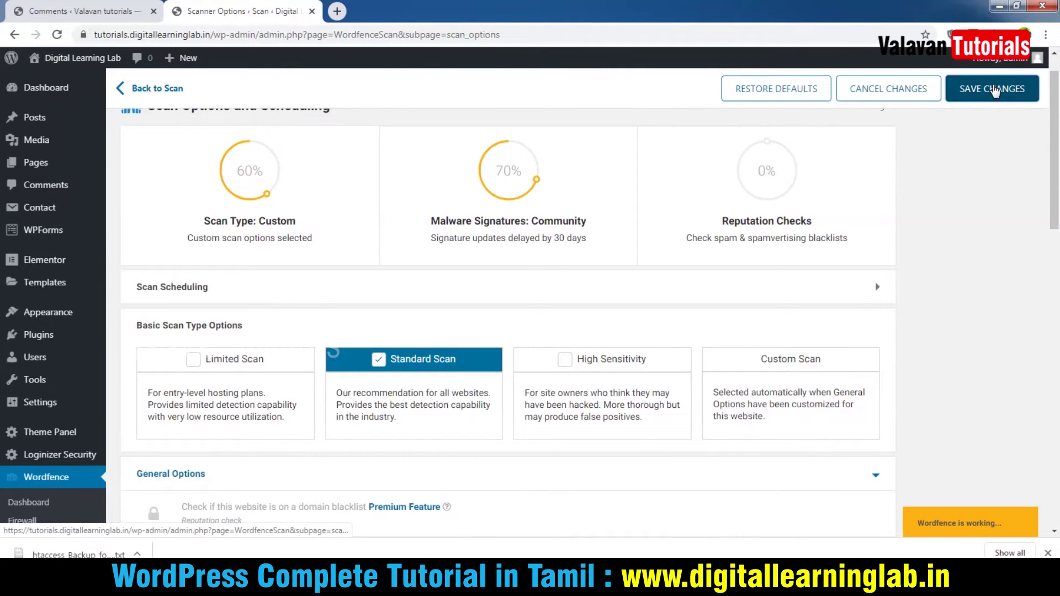
pyautogui.scroll(-3, 507, 403)
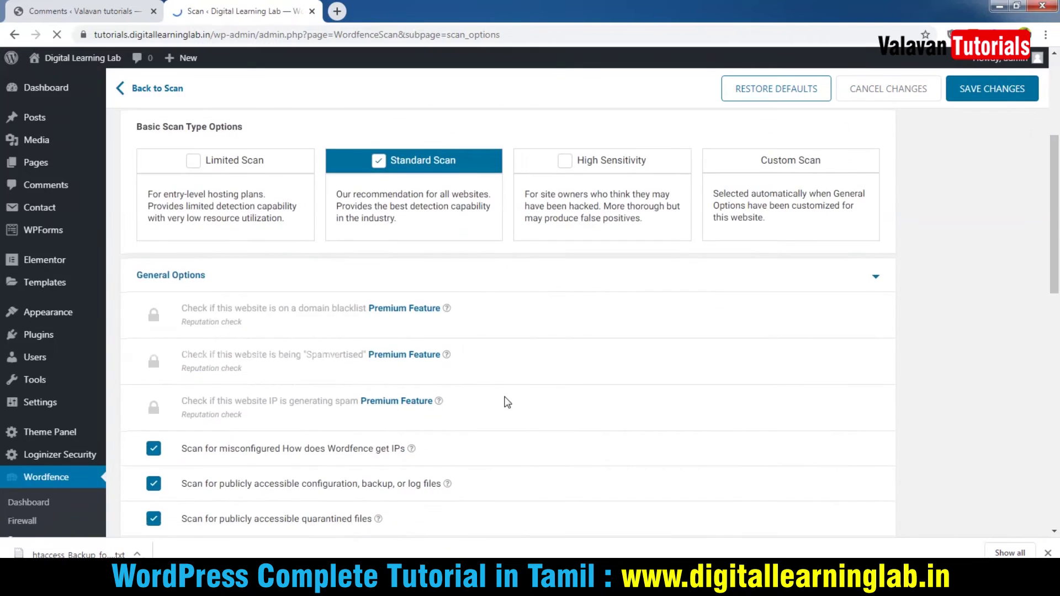
pyautogui.scroll(-8, 508, 402)
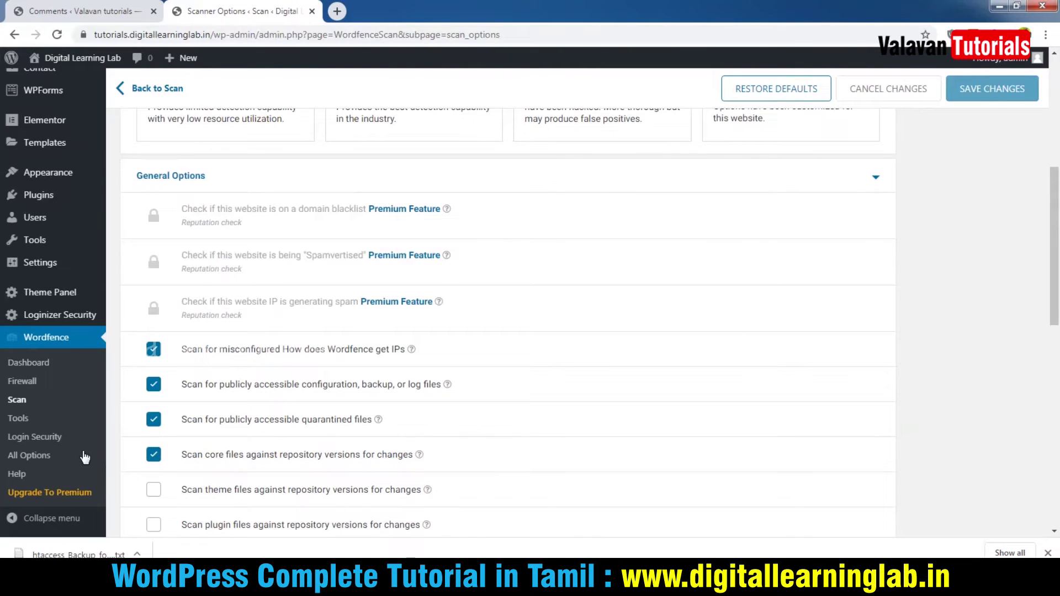
# - Open Wordfence's Login Security settings page
pyautogui.click(47, 437)
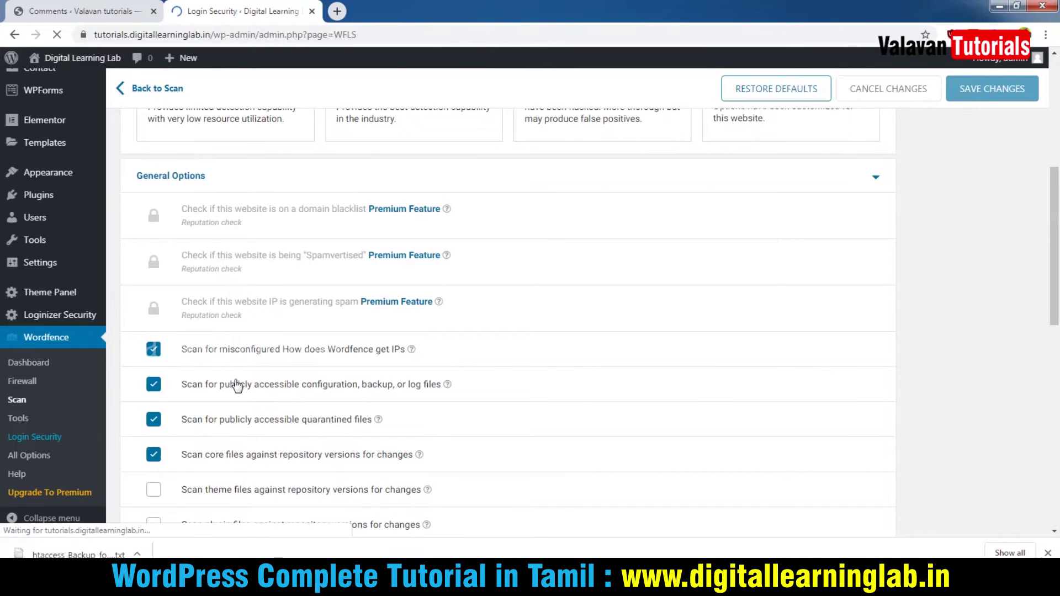
pyautogui.scroll(10, 728, 354)
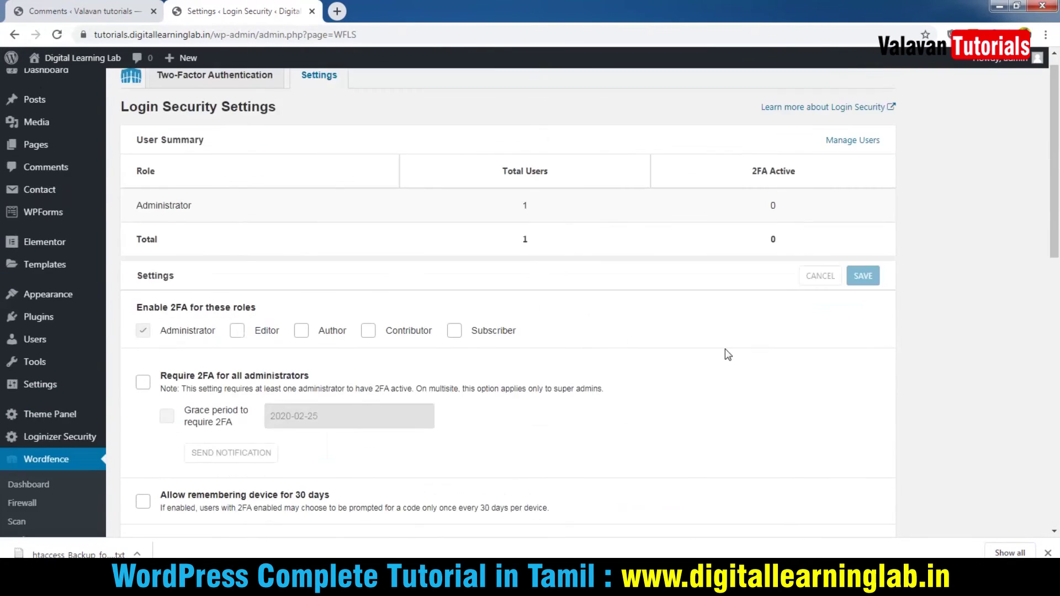
pyautogui.scroll(1, 726, 365)
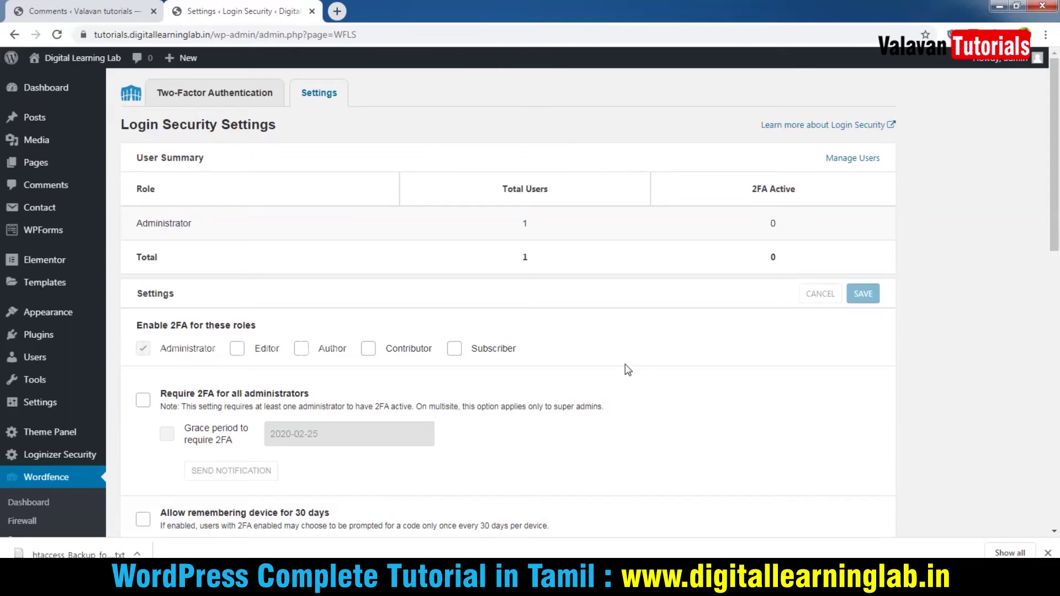
pyautogui.scroll(-4, 624, 369)
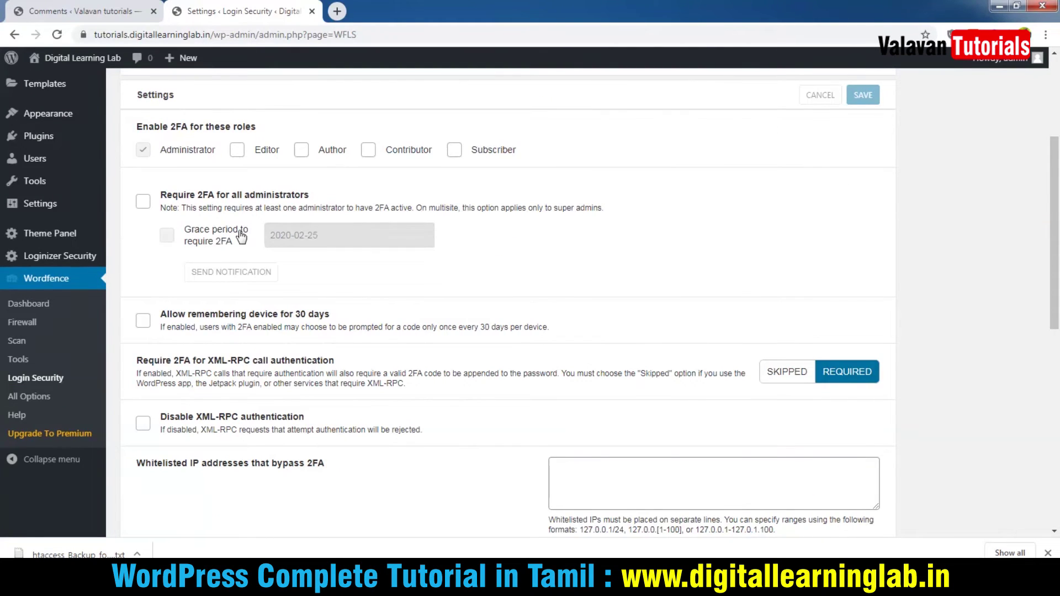
# - Tick 'Require 2FA for all administrators' on the Settings tab
pyautogui.click(145, 204)
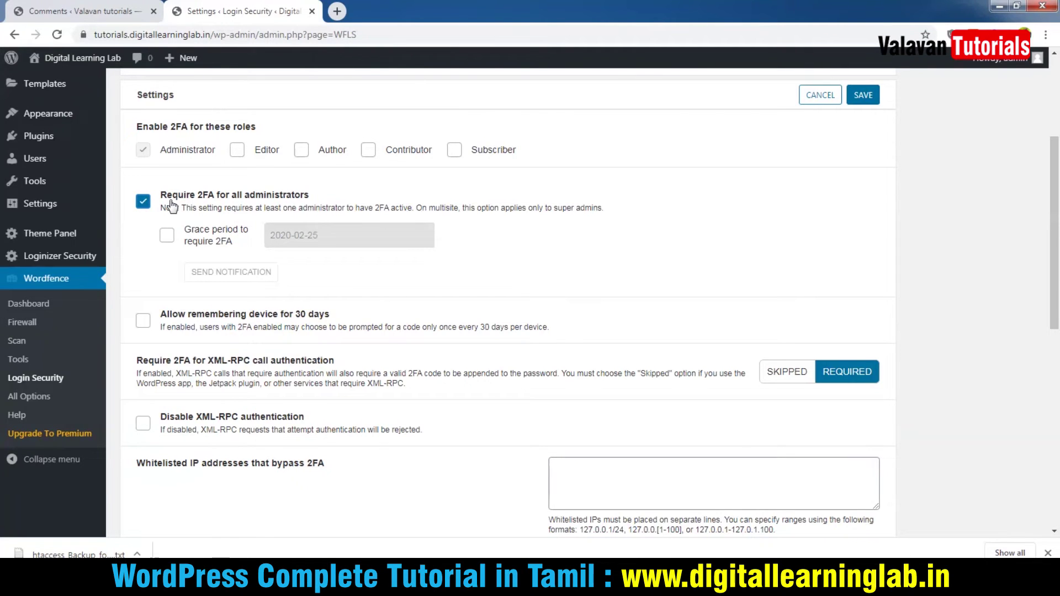
pyautogui.scroll(-6, 201, 217)
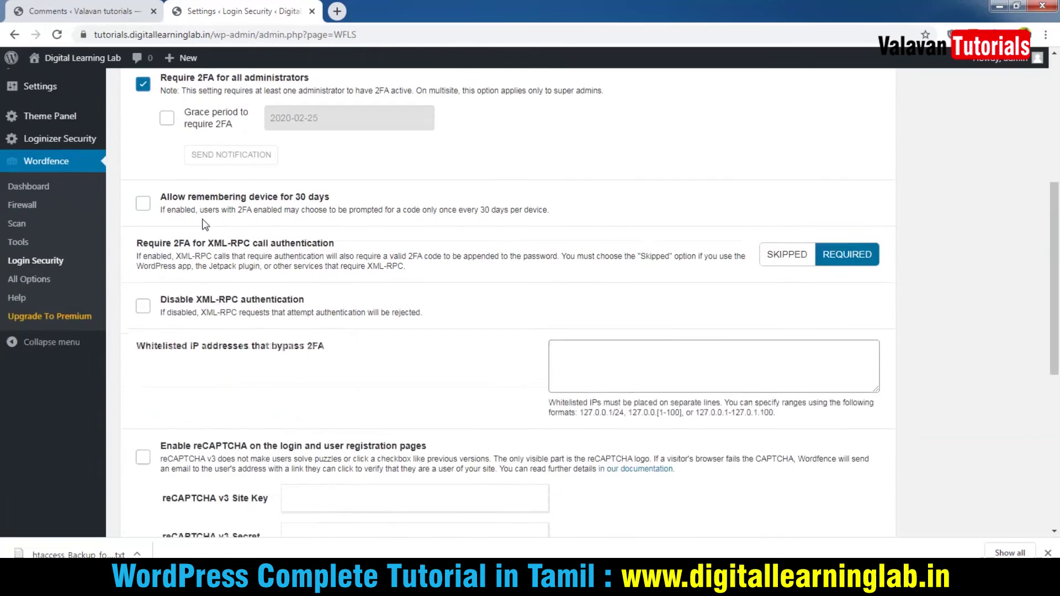
pyautogui.scroll(-3, 379, 331)
pyautogui.scroll(8, 410, 382)
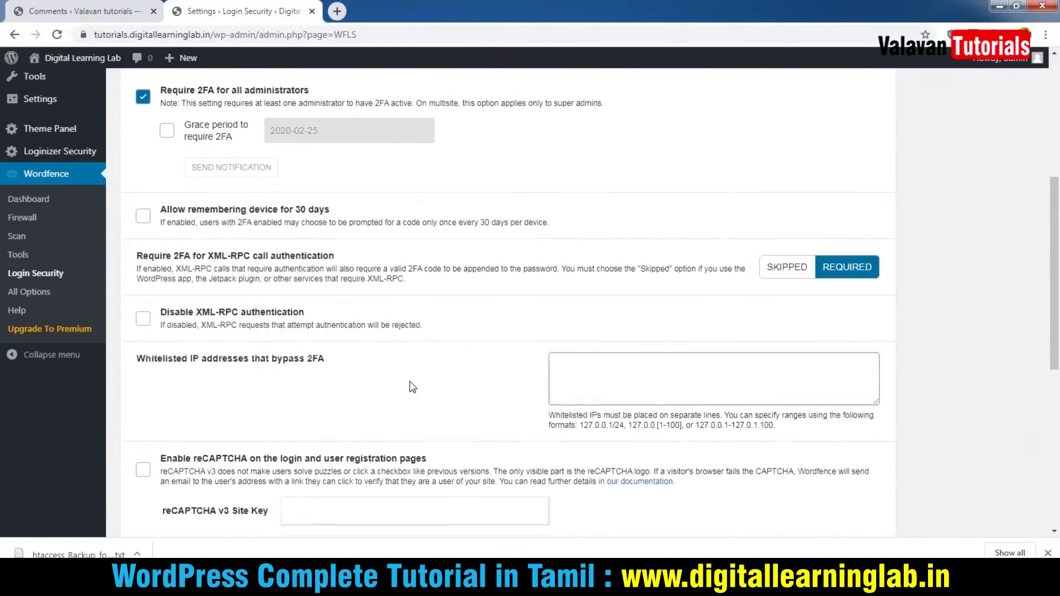
pyautogui.scroll(2, 410, 381)
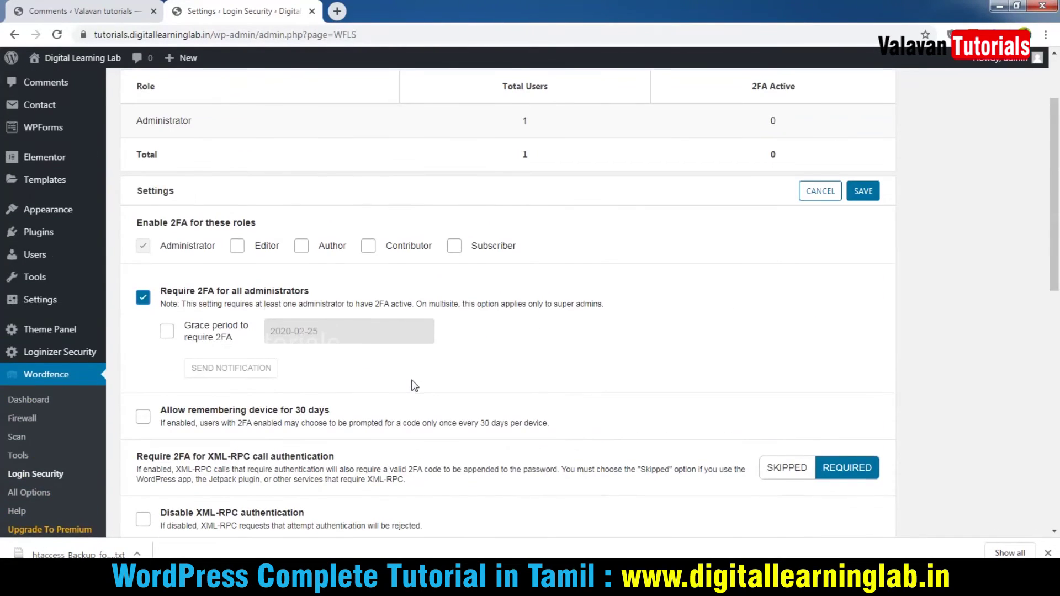
pyautogui.scroll(2, 415, 385)
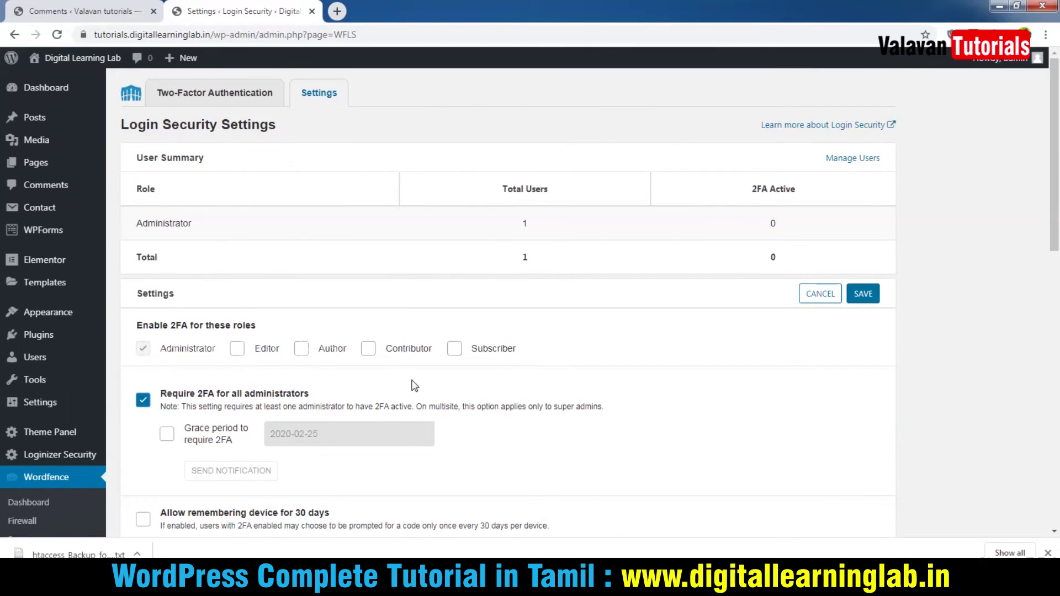
# - Show the Two-Factor Authentication tab with the admin's QR code, setup key and five recovery codes
pyautogui.click(214, 91)
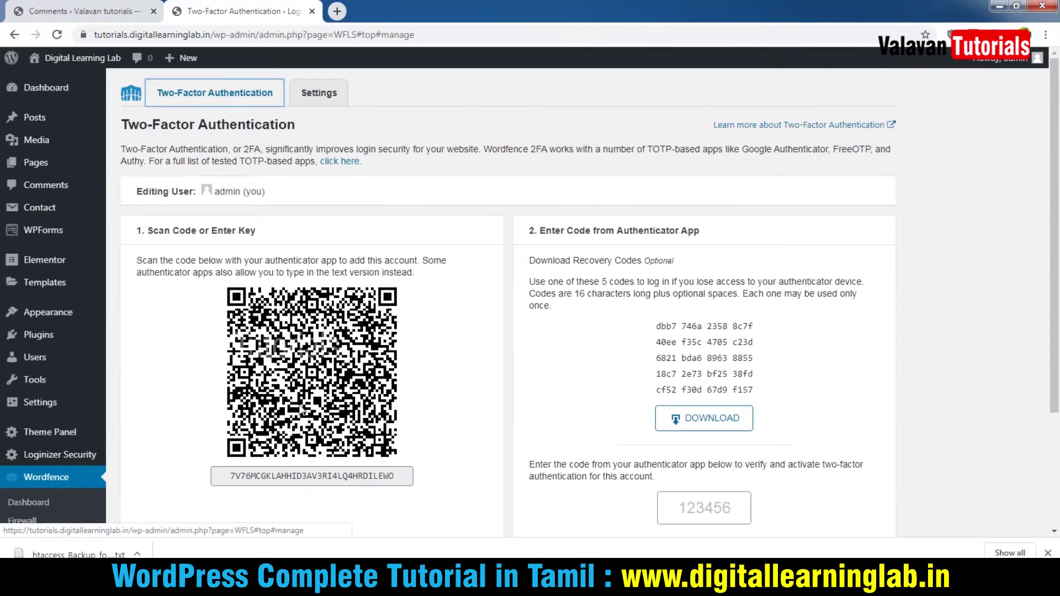
pyautogui.scroll(-1, 590, 327)
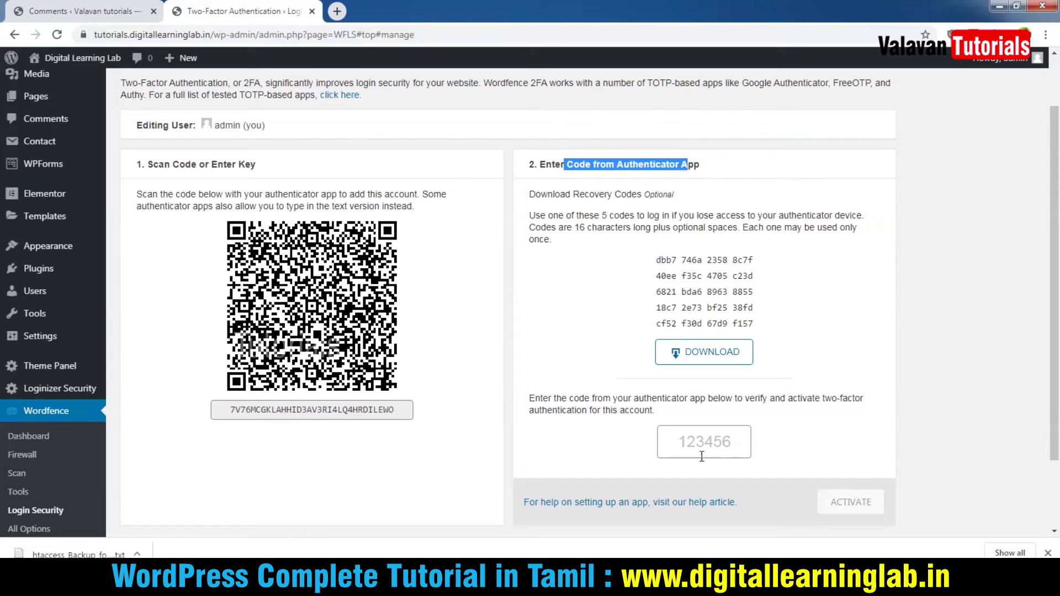
pyautogui.click(703, 445)
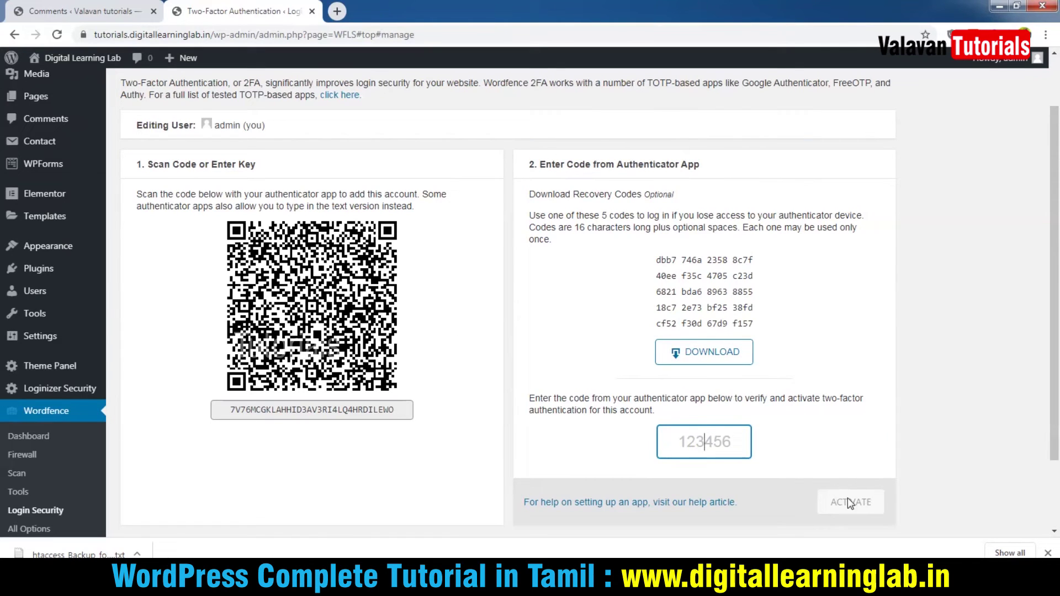
pyautogui.click(945, 435)
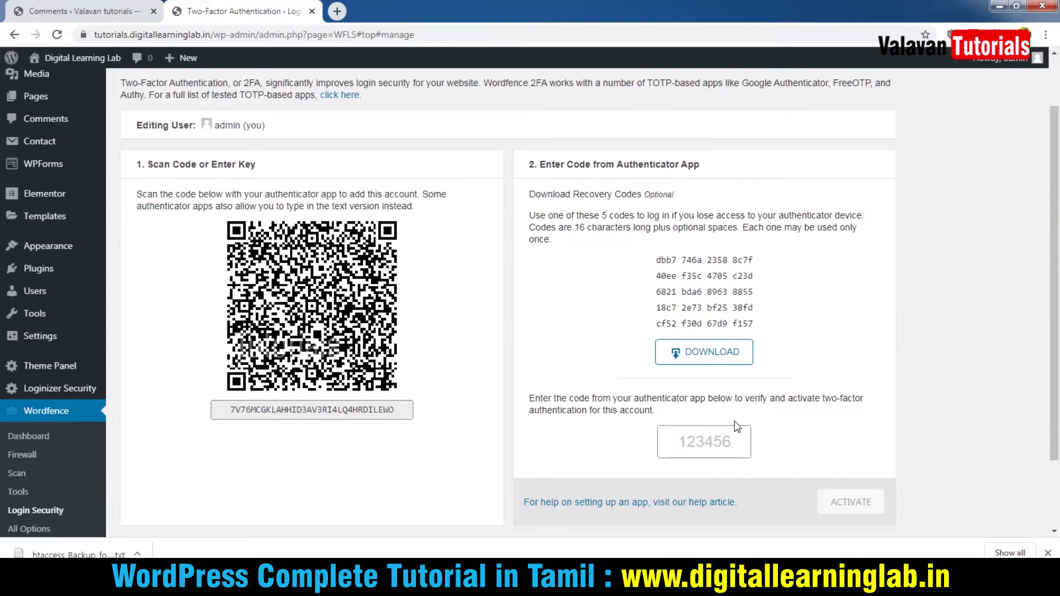
pyautogui.scroll(2, 737, 427)
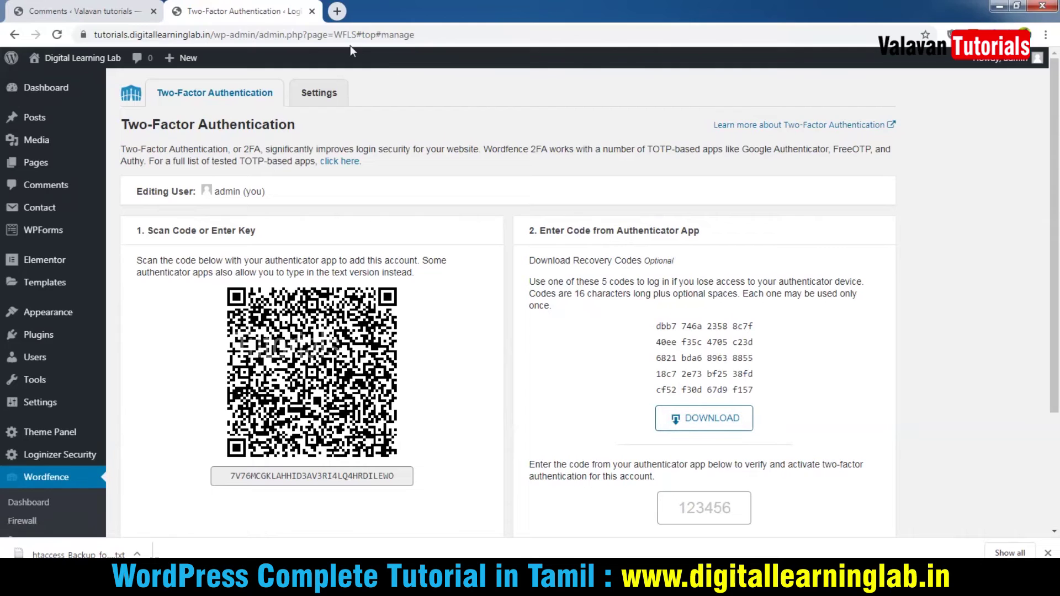
# - Load deepamdigital.com/wp-admin/ in a new browser tab
pyautogui.click(337, 11)
pyautogui.write('deepa')
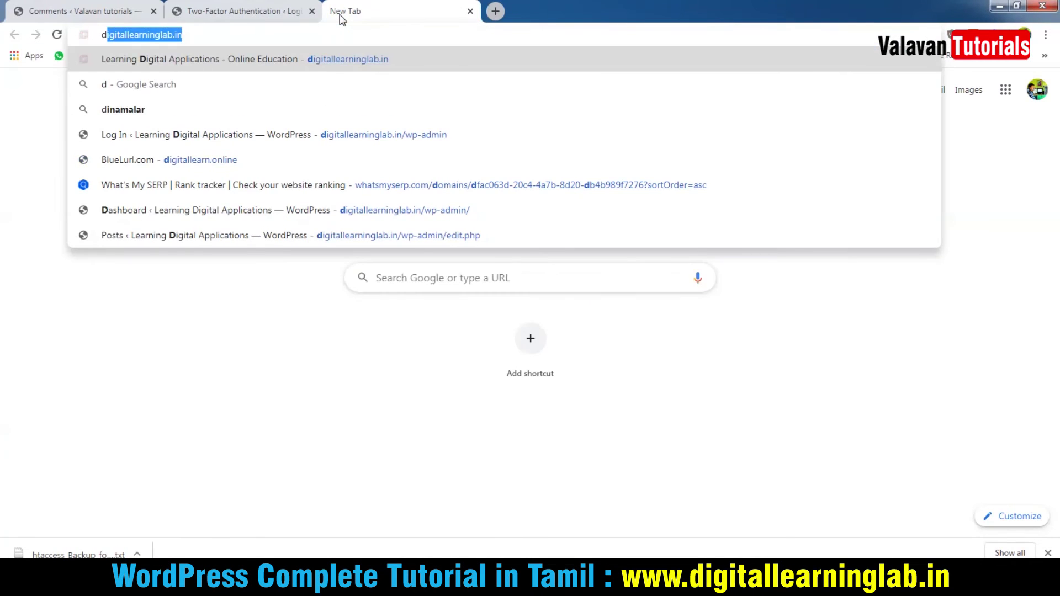
pyautogui.press('Right')
pyautogui.press('BackSpace')
pyautogui.press('BackSpace')
pyautogui.press('BackSpace')
pyautogui.press('BackSpace')
pyautogui.press('BackSpace')
pyautogui.press('BackSpace')
pyautogui.press('BackSpace')
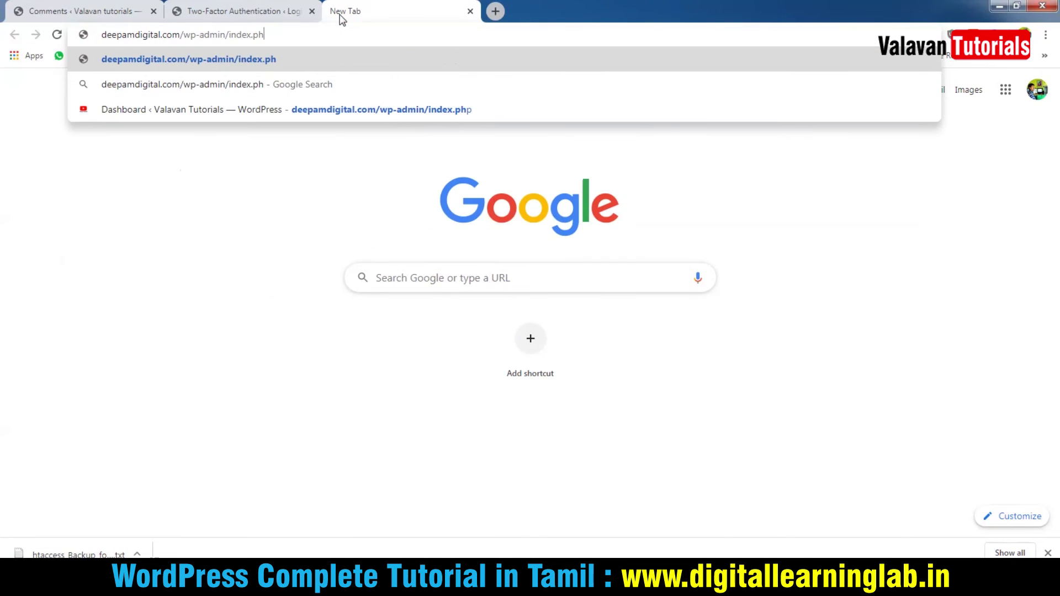
pyautogui.press('BackSpace')
pyautogui.press('BackSpace')
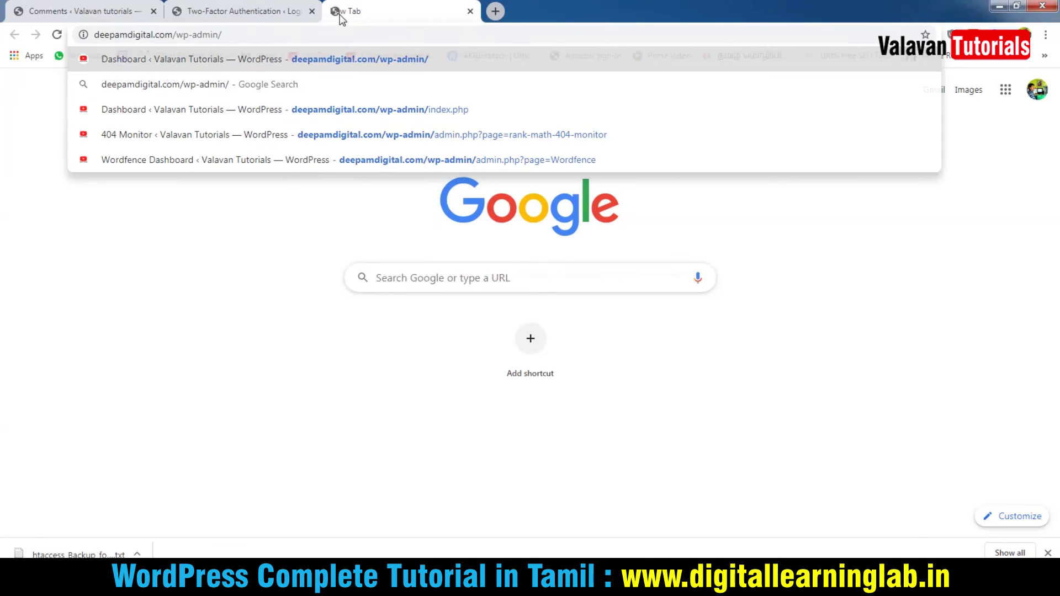
pyautogui.press('Return')
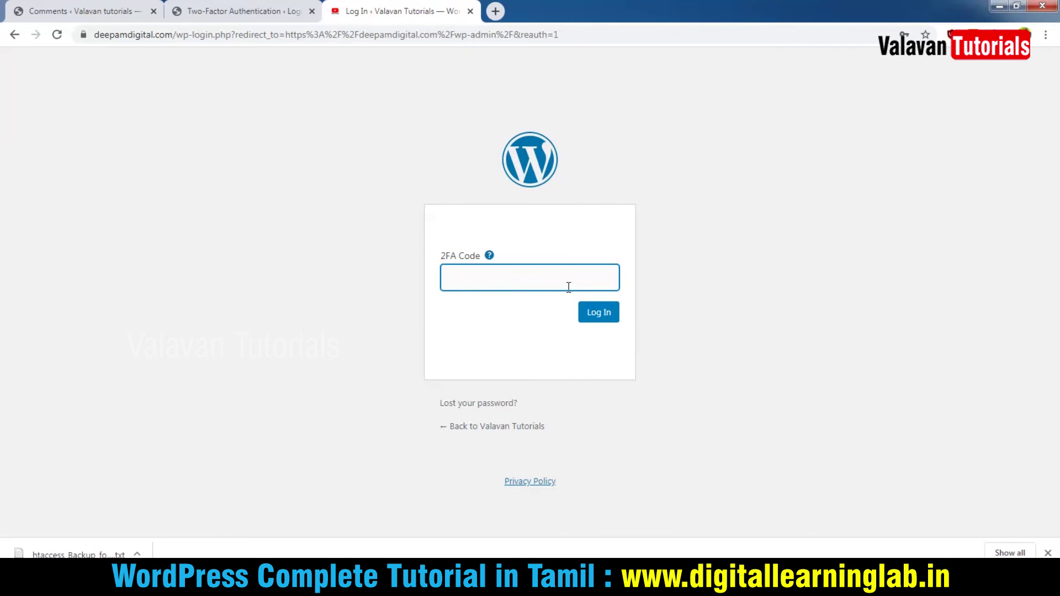
# - Log in with the authenticator 2FA code, then return to the Two-Factor Authentication tab
pyautogui.click(604, 317)
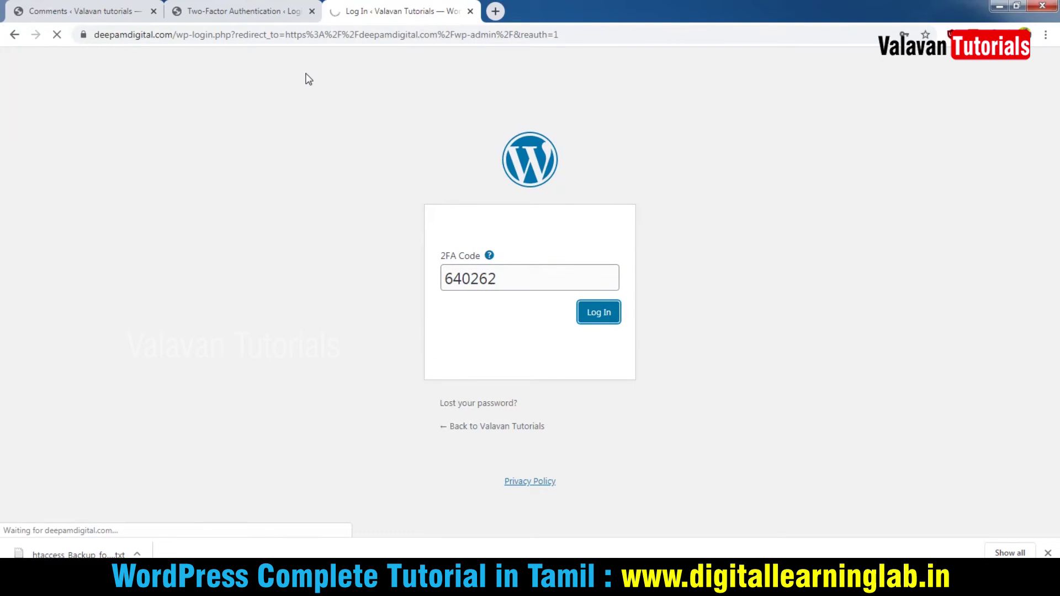
pyautogui.click(238, 5)
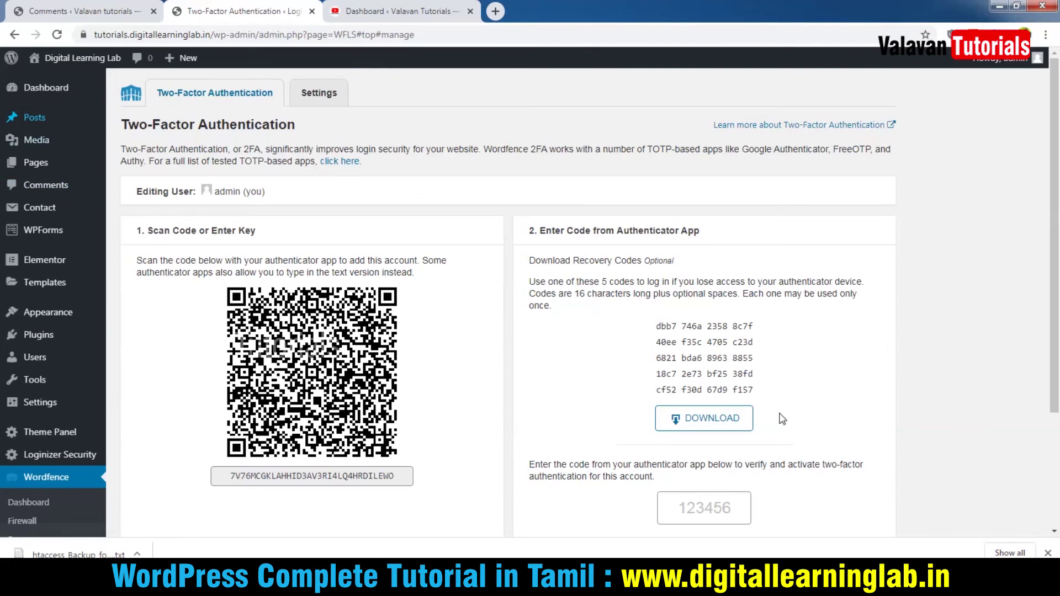
# - Highlight the five recovery codes one by one and then all together
pyautogui.scroll(-3, 782, 418)
pyautogui.moveTo(656, 169); pyautogui.dragTo(753, 233)
pyautogui.click(748, 228)
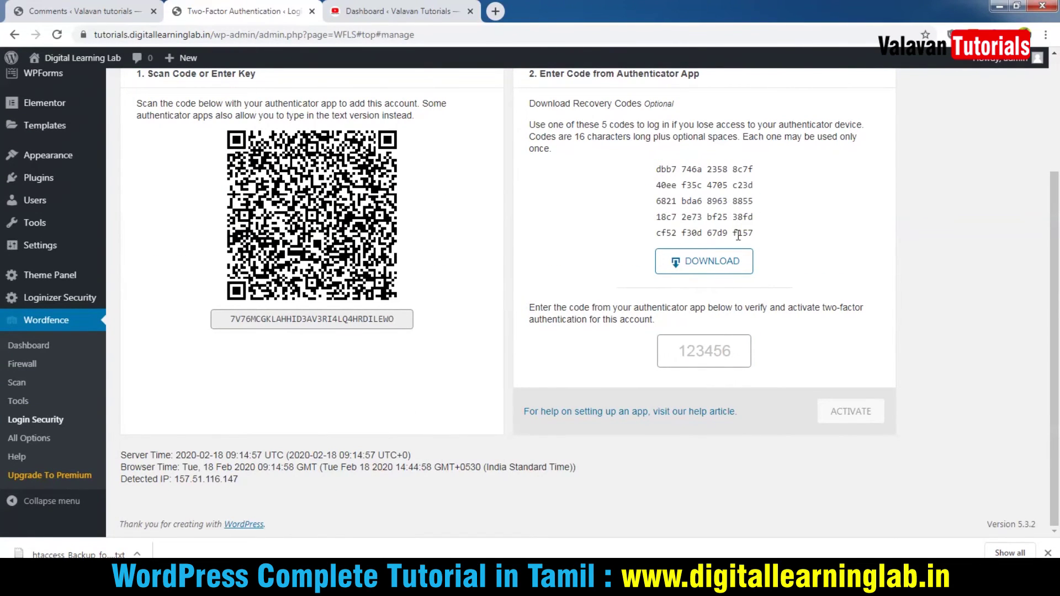
pyautogui.tripleClick(693, 169)
pyautogui.tripleClick(694, 185)
pyautogui.doubleClick(692, 201)
pyautogui.tripleClick(697, 230)
pyautogui.click(710, 201)
pyautogui.moveTo(657, 168); pyautogui.dragTo(763, 234)
pyautogui.click(991, 255)
# - Go to the Dashboard, leaving the two-factor page without saving
pyautogui.scroll(1, 534, 372)
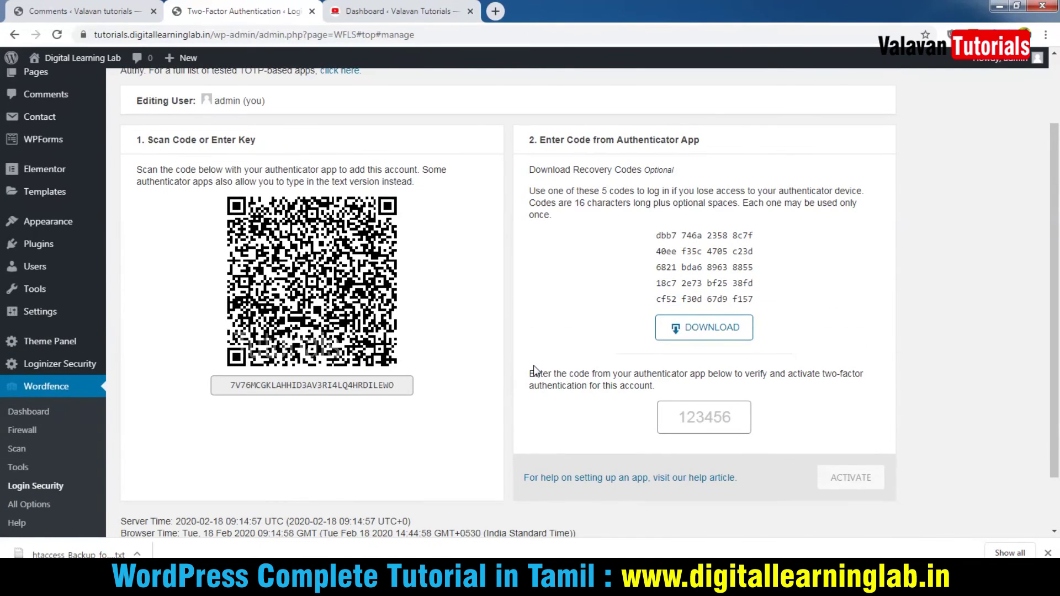
pyautogui.scroll(2, 534, 371)
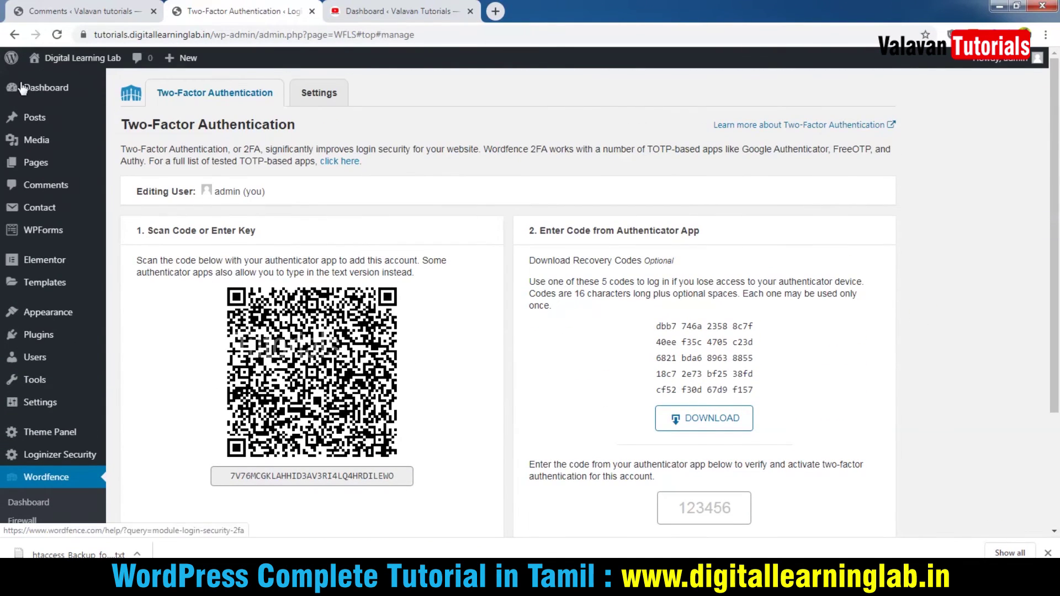
pyautogui.click(55, 91)
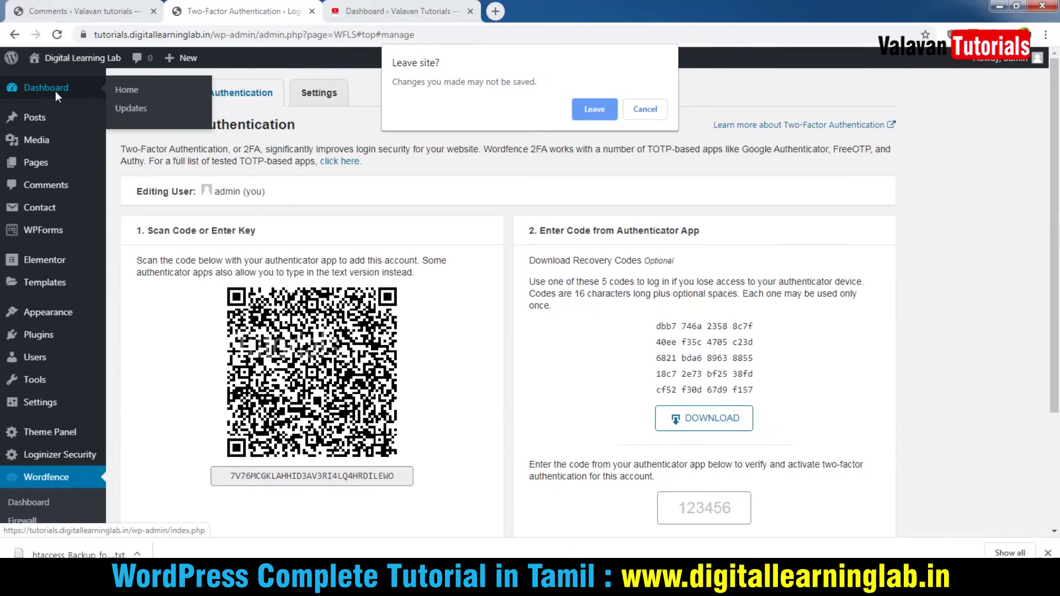
pyautogui.click(577, 109)
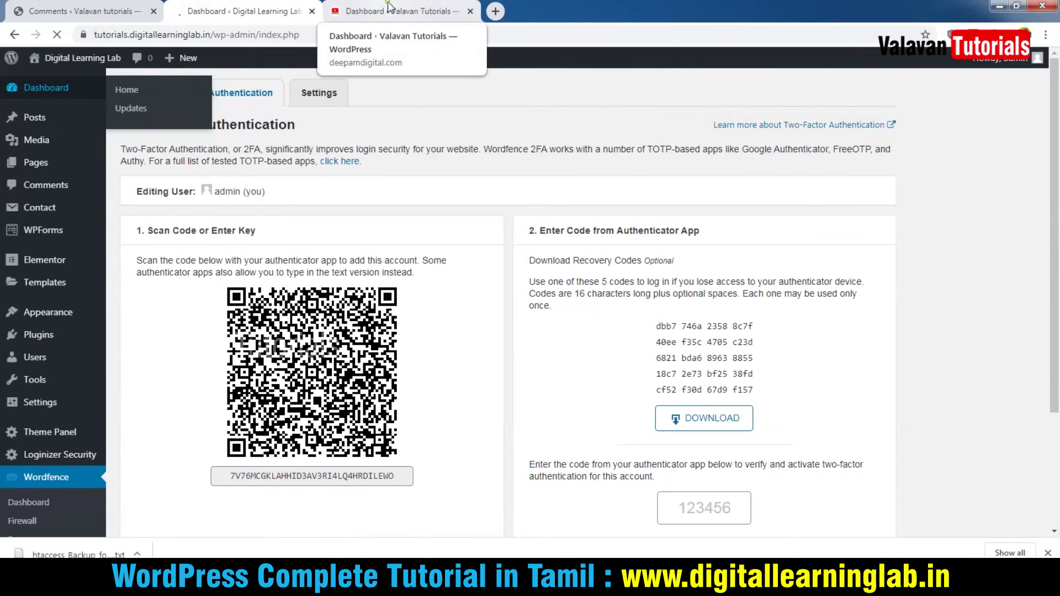
# - Open the Wordfence dashboard on the deepamdigital.com site
pyautogui.click(430, 11)
pyautogui.scroll(-10, 230, 360)
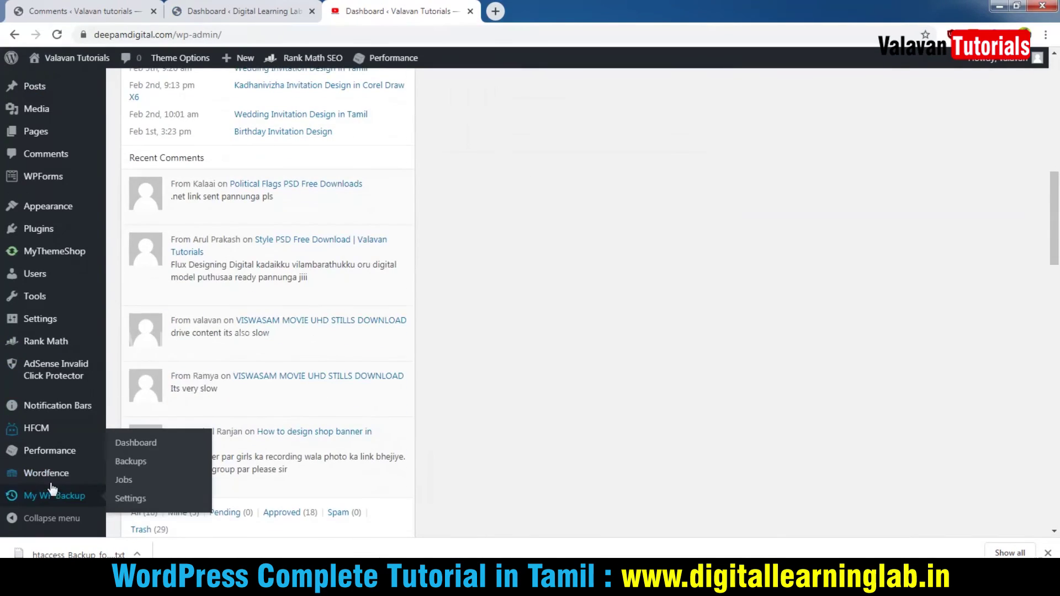
pyautogui.click(52, 482)
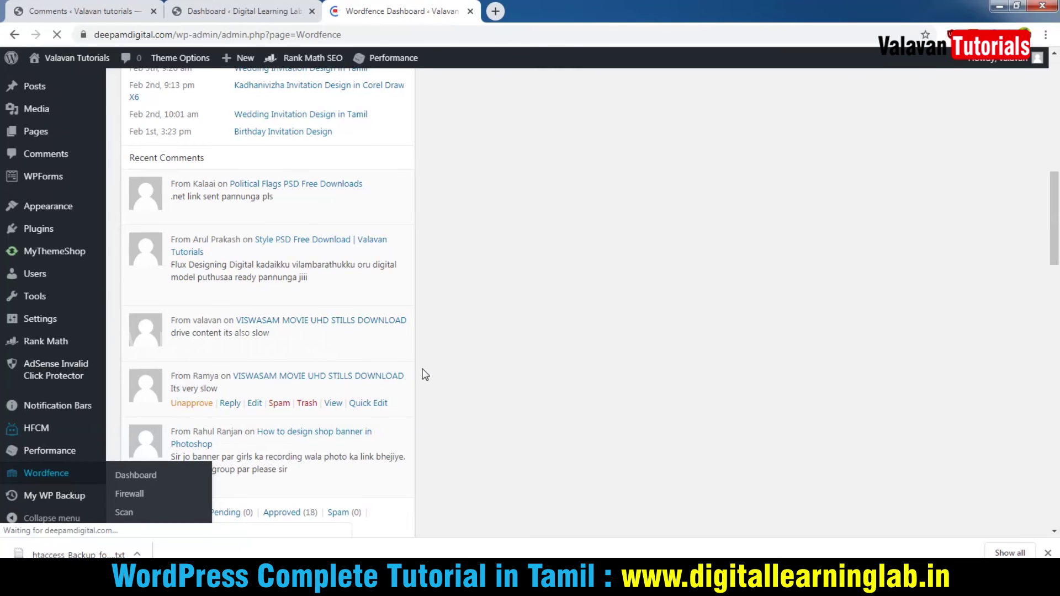
# - Review the Firewall Summary's monthly Brute Force count, then return to the main Dashboard
pyautogui.scroll(-6, 457, 418)
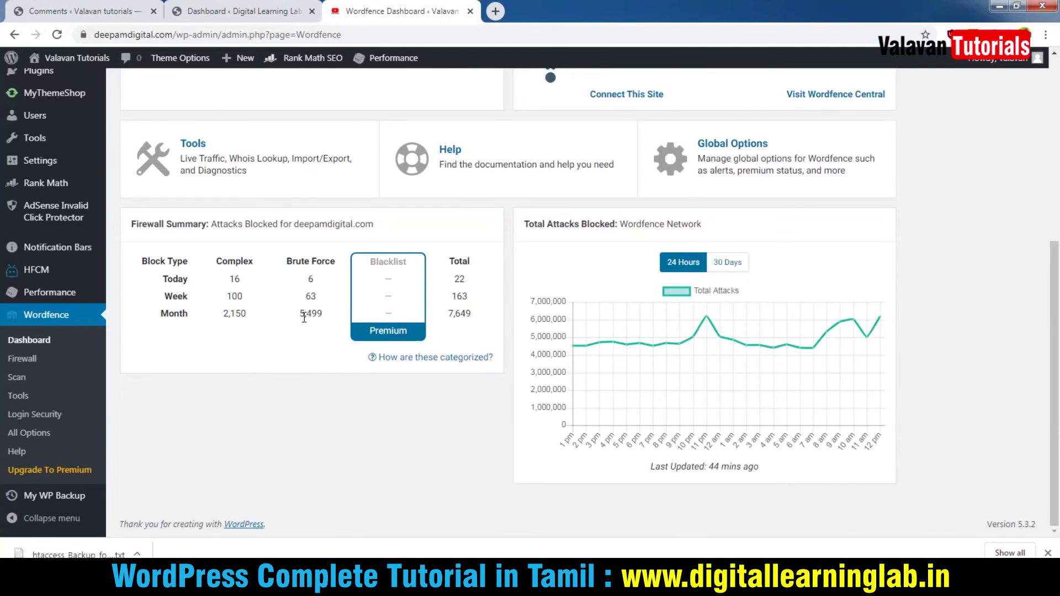
pyautogui.moveTo(312, 316); pyautogui.dragTo(316, 316)
pyautogui.click(317, 298)
pyautogui.scroll(1, 323, 375)
pyautogui.scroll(-1, 324, 378)
pyautogui.scroll(5, 348, 364)
pyautogui.click(55, 86)
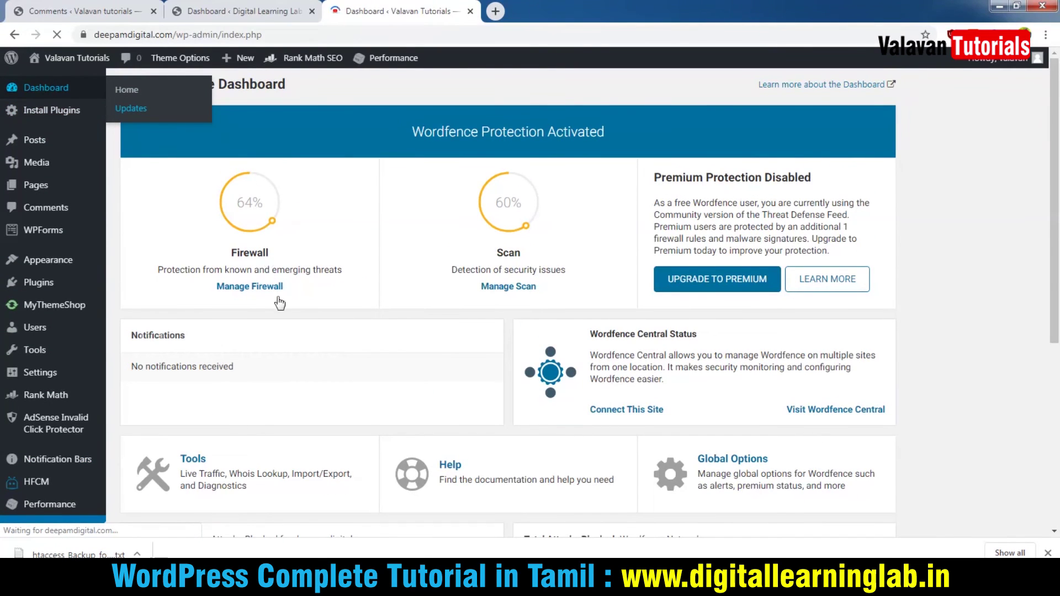
# - Inspect the top blocked countries table in the Wordfence weekly activity widget
pyautogui.scroll(-20, 326, 392)
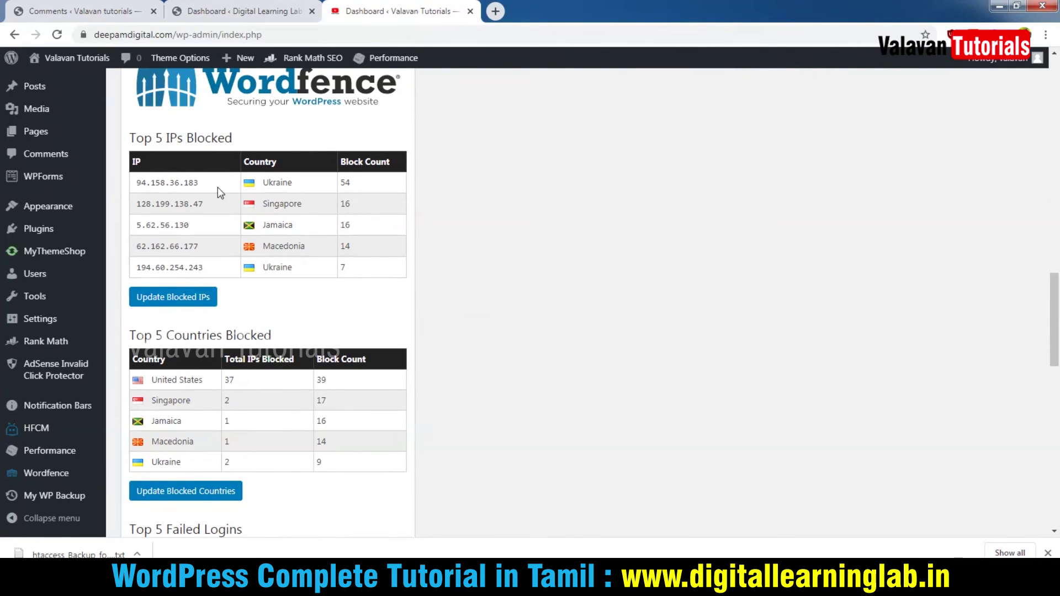
pyautogui.scroll(-3, 392, 336)
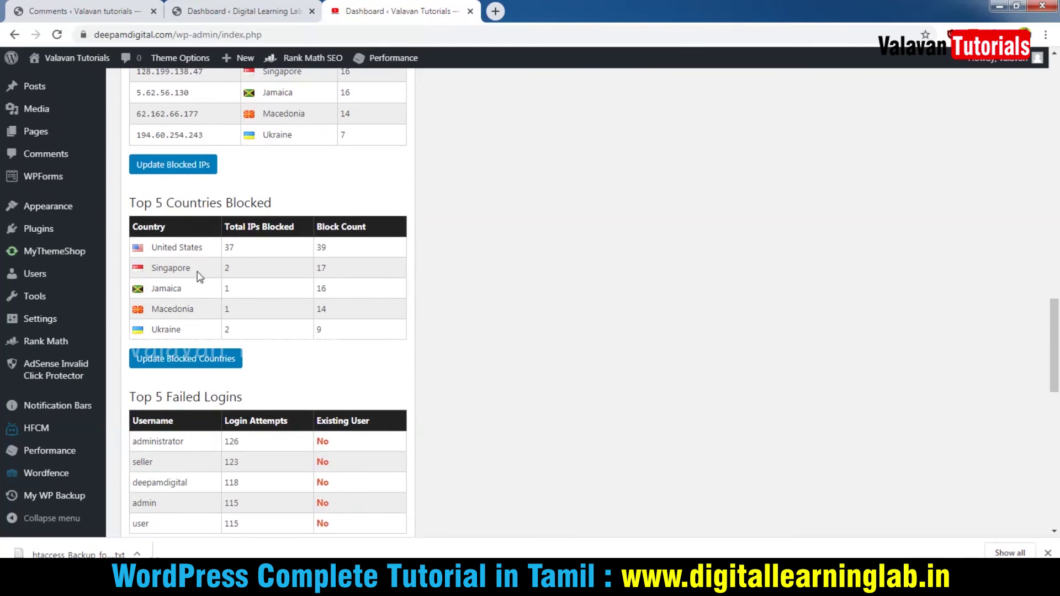
pyautogui.moveTo(222, 267); pyautogui.dragTo(350, 334)
pyautogui.click(350, 330)
# - Inspect the Top 5 Failed Logins rows, then scroll back to the Dashboard top
pyautogui.scroll(-3, 387, 342)
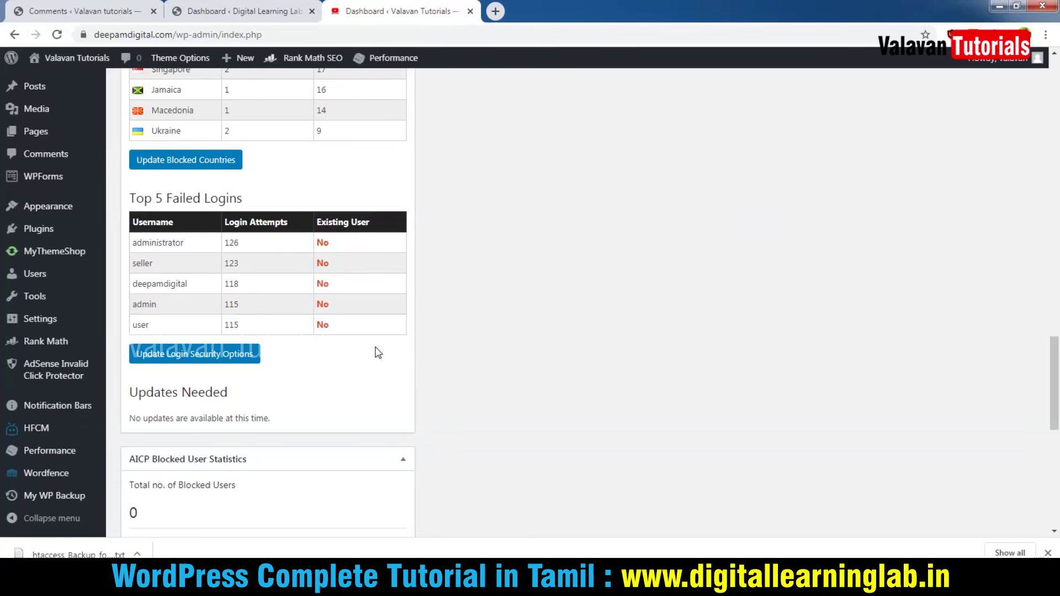
pyautogui.moveTo(134, 247); pyautogui.dragTo(360, 335)
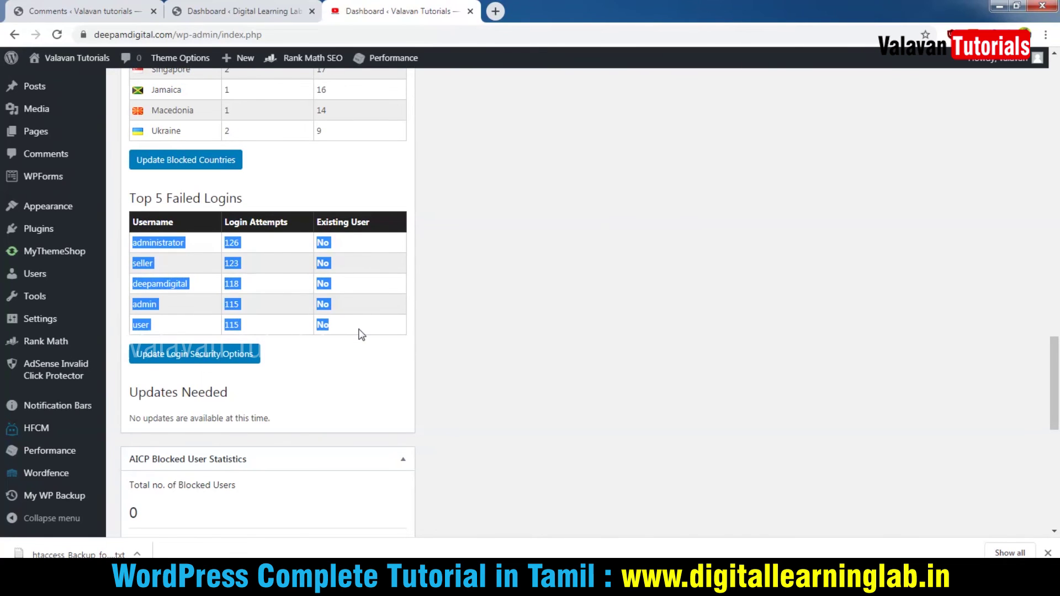
pyautogui.click(374, 335)
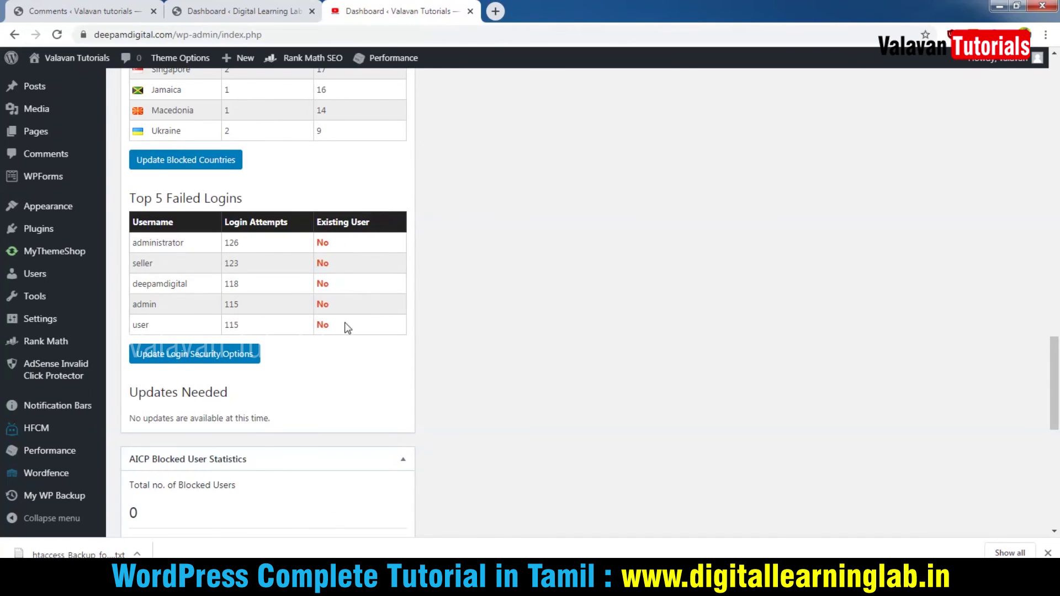
pyautogui.scroll(-3, 364, 375)
pyautogui.scroll(-5, 331, 359)
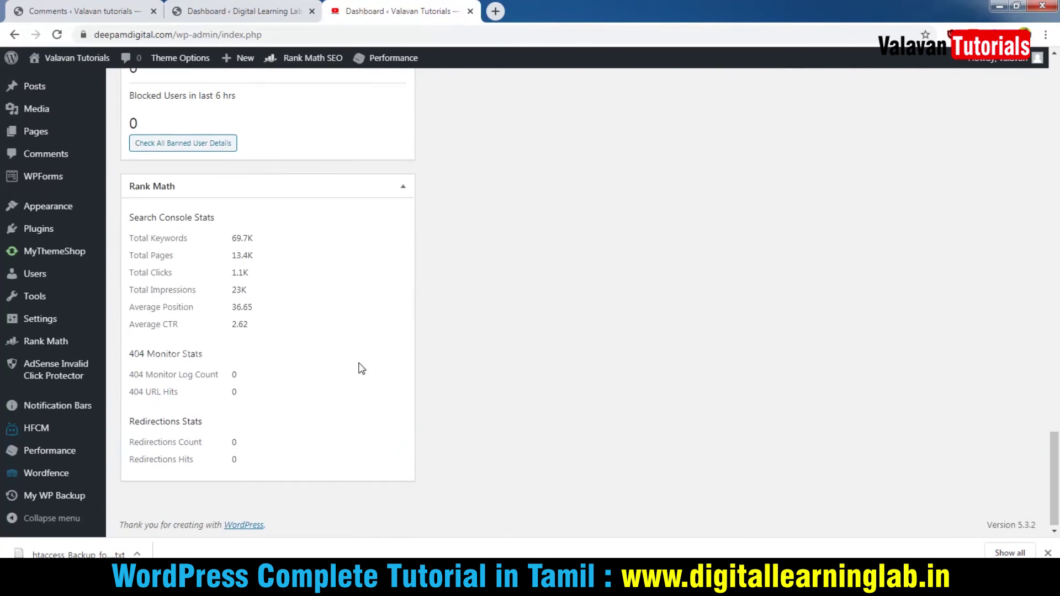
pyautogui.scroll(15, 432, 346)
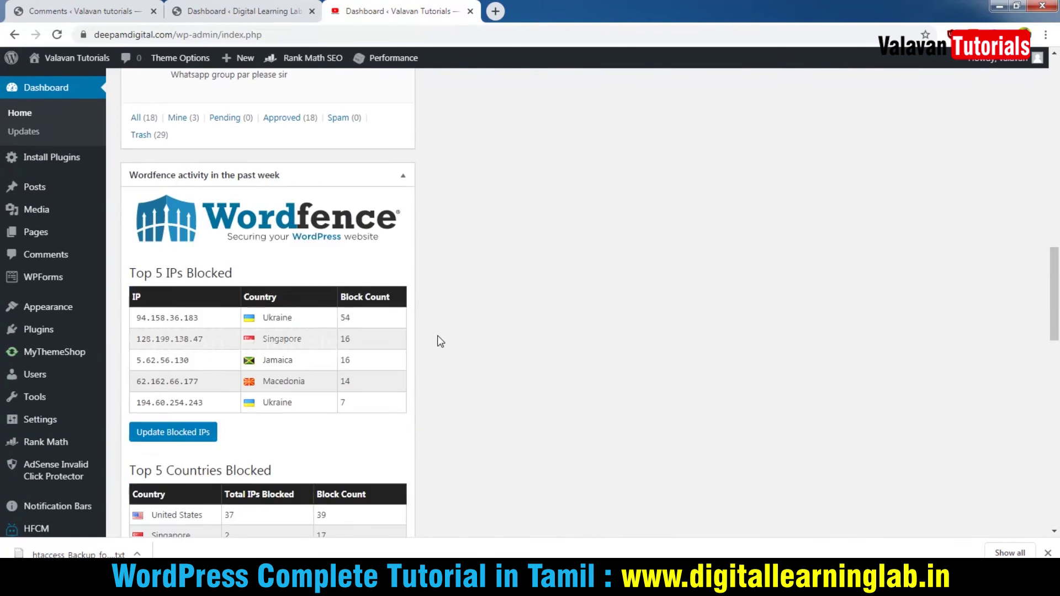
pyautogui.scroll(5, 469, 236)
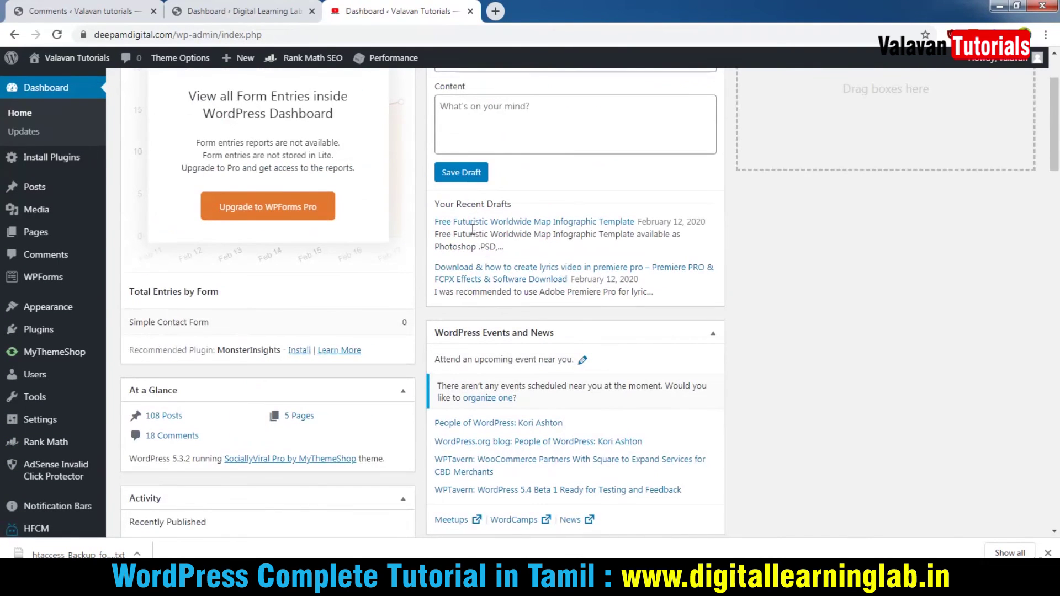
pyautogui.scroll(2, 473, 233)
pyautogui.scroll(1, 472, 232)
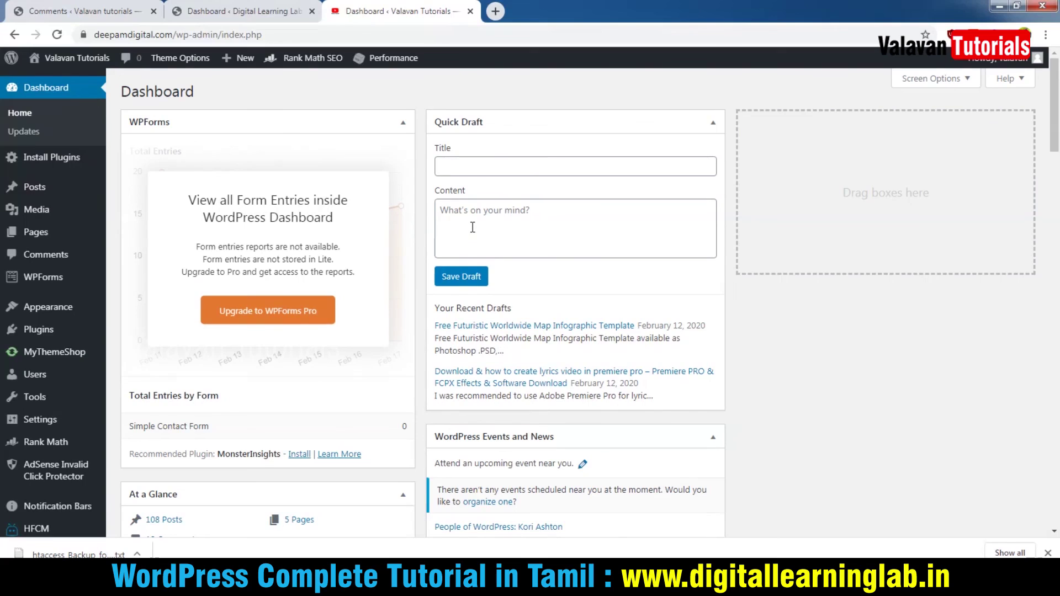